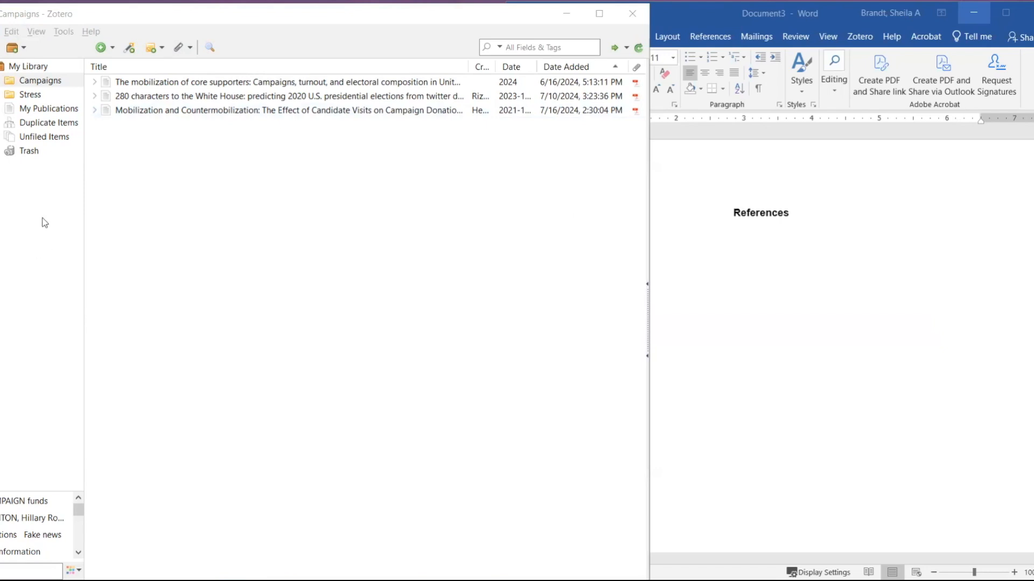
- Open the citation settings in the Zotero preferences and review the list of installed citation styles
click(12, 32)
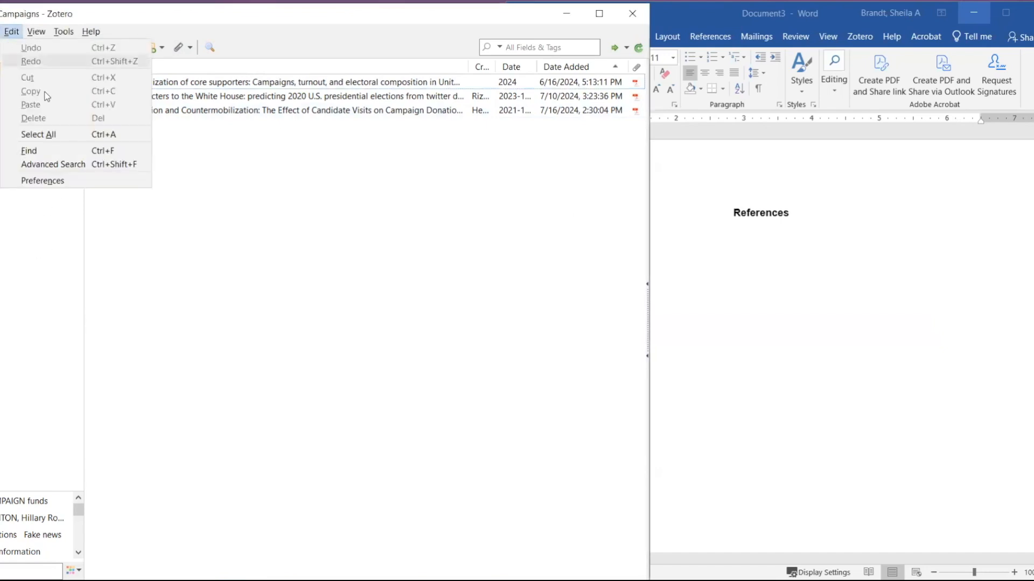
click(53, 183)
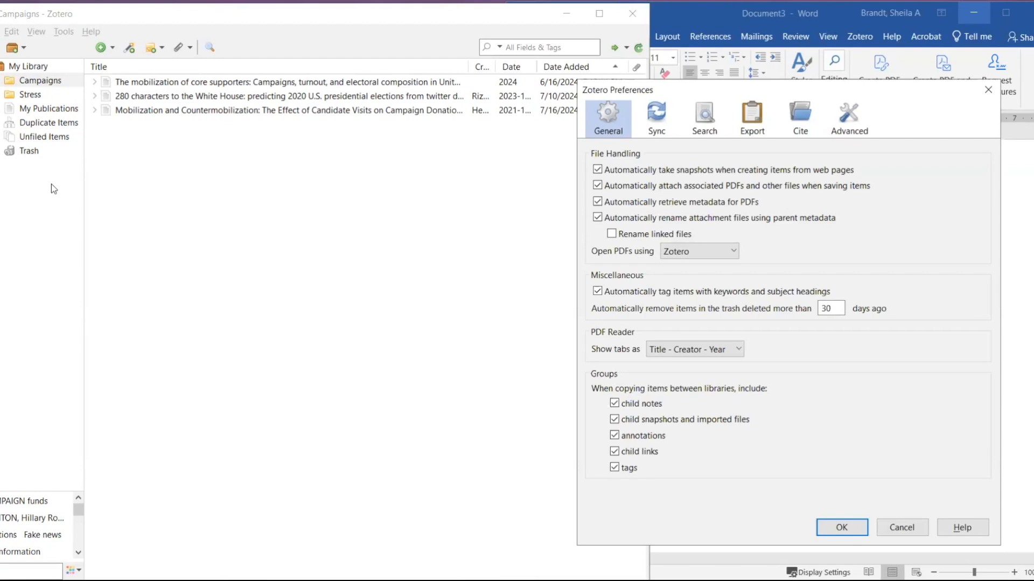
click(801, 118)
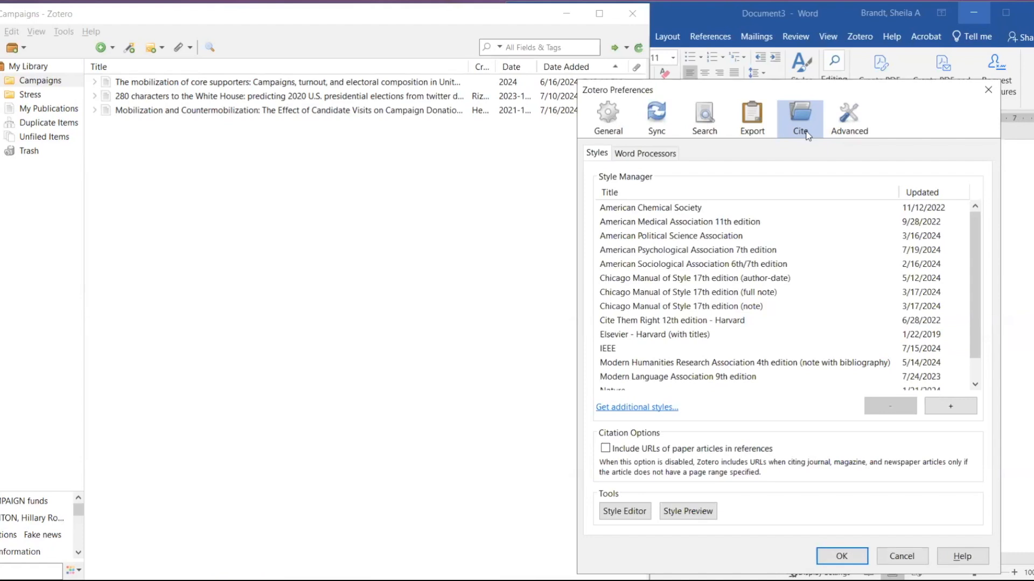
scroll(775, 280, down, 1)
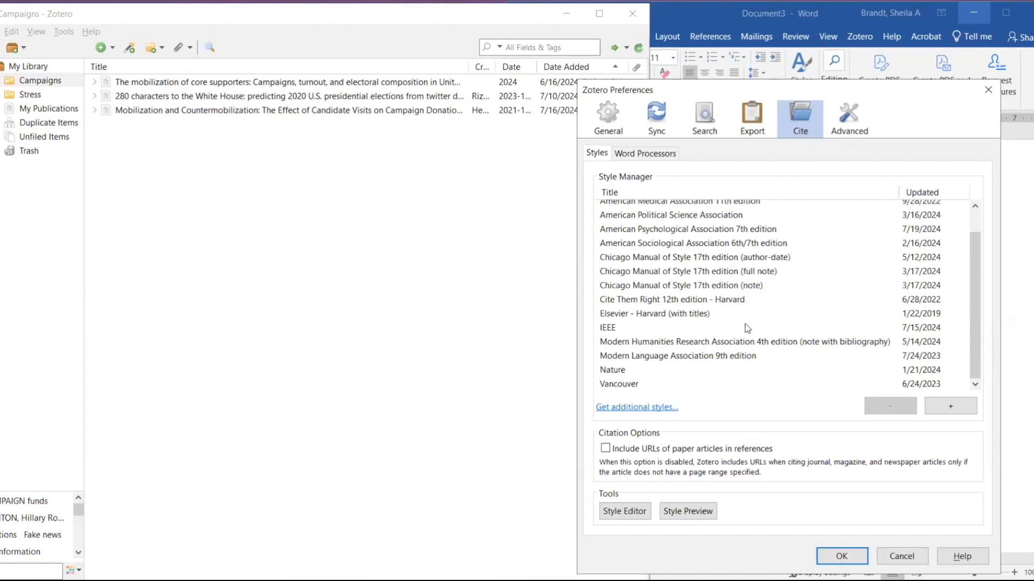
scroll(700, 350, up, 1)
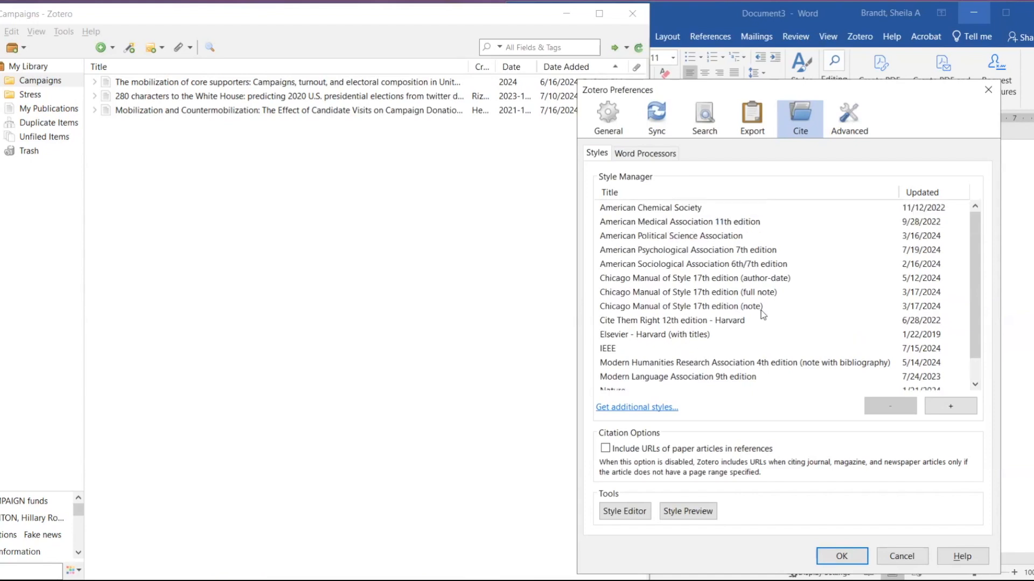
scroll(770, 315, down, 1)
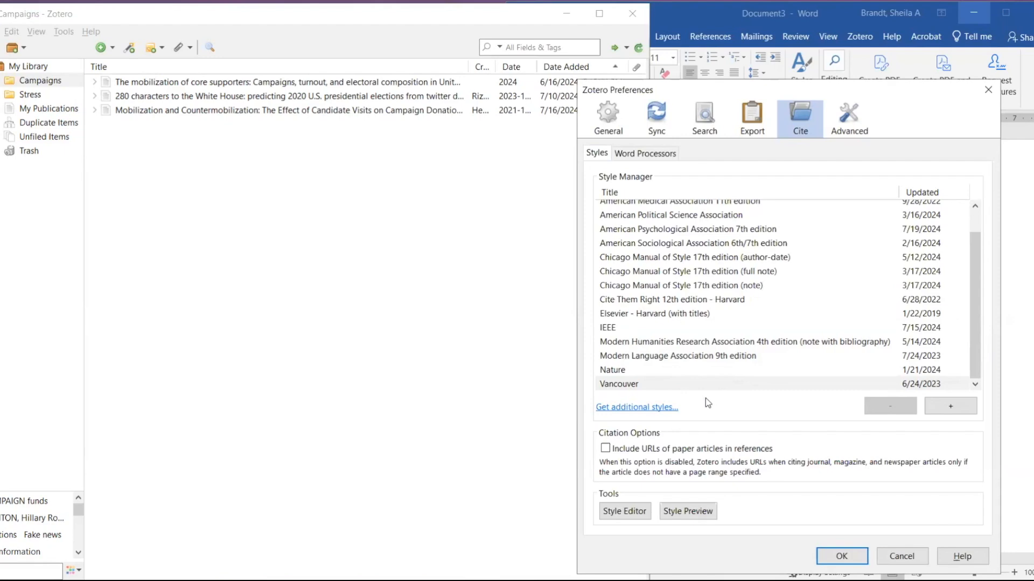
- Search the additional styles repository for "turabian" and install the Turabian 9th edition (full note) style
click(652, 411)
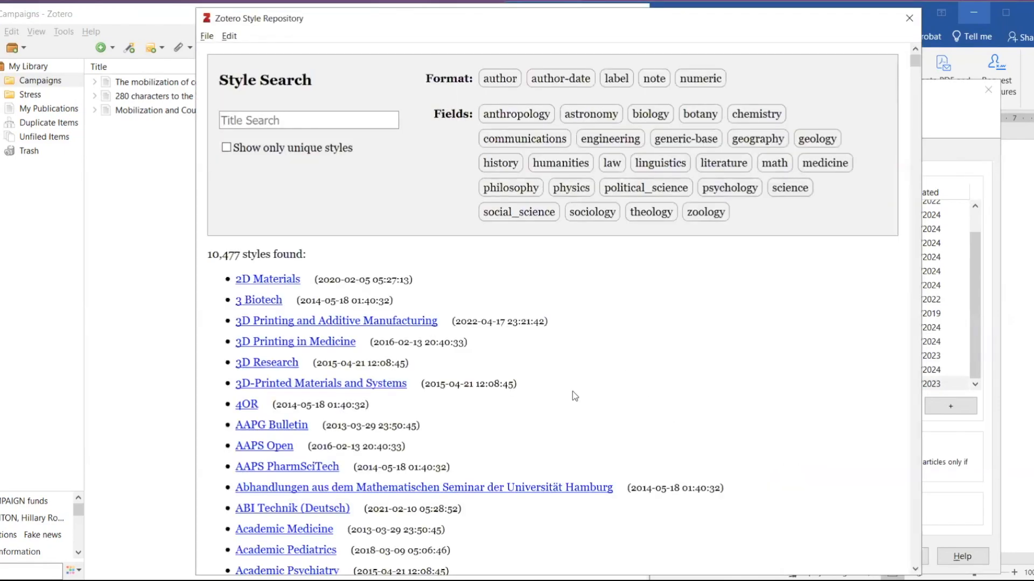
text(turabian)
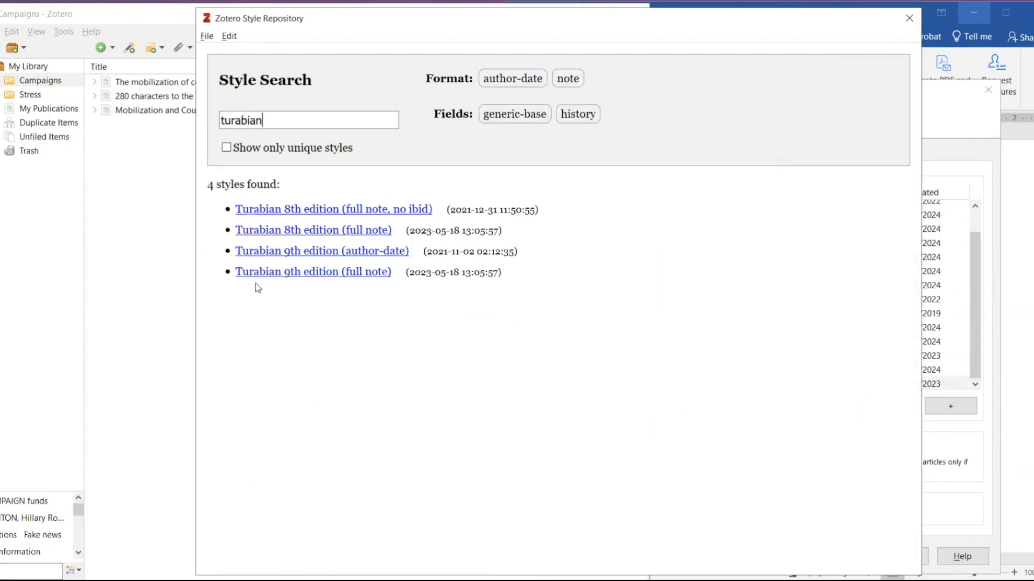
mouse_move(250, 276)
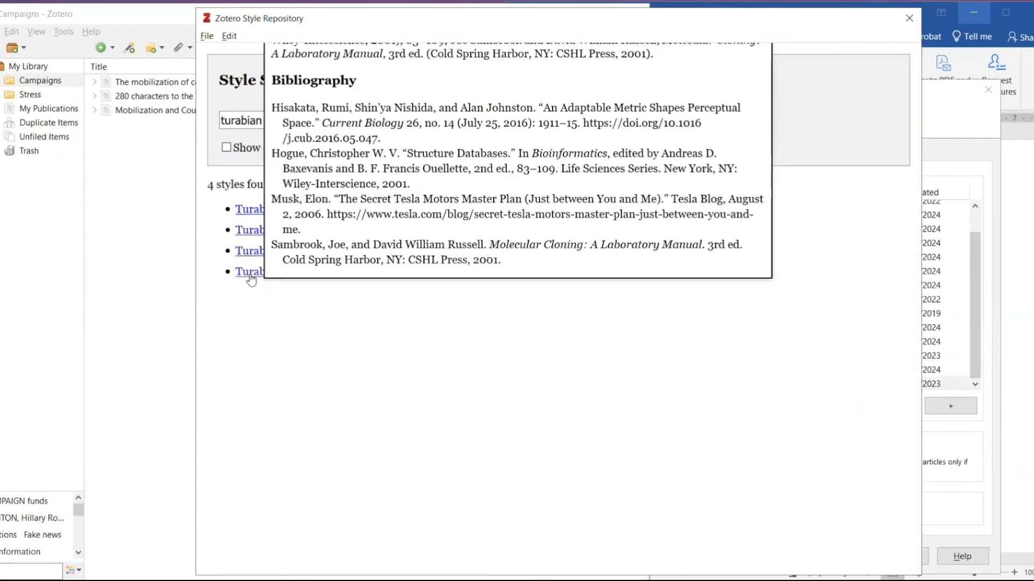
click(299, 282)
scroll(751, 323, down, 1)
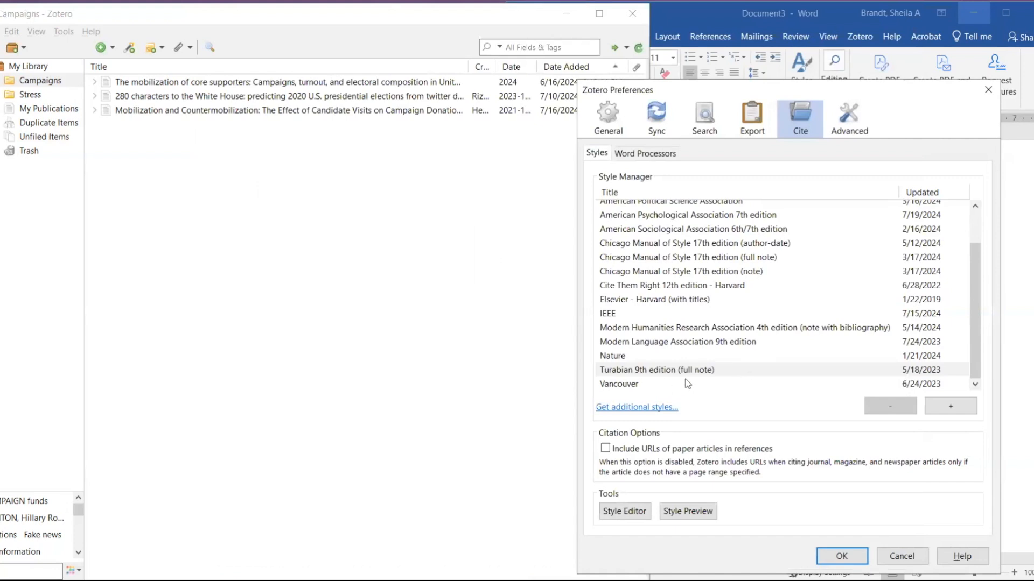
- Insert references for all items in My Library beneath the References heading in the Word document
click(752, 117)
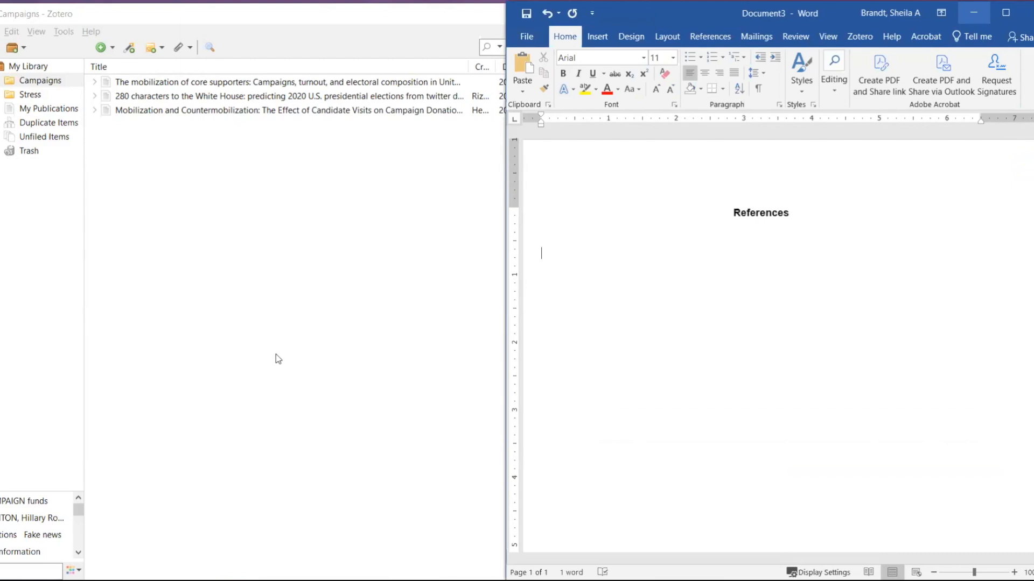
click(46, 66)
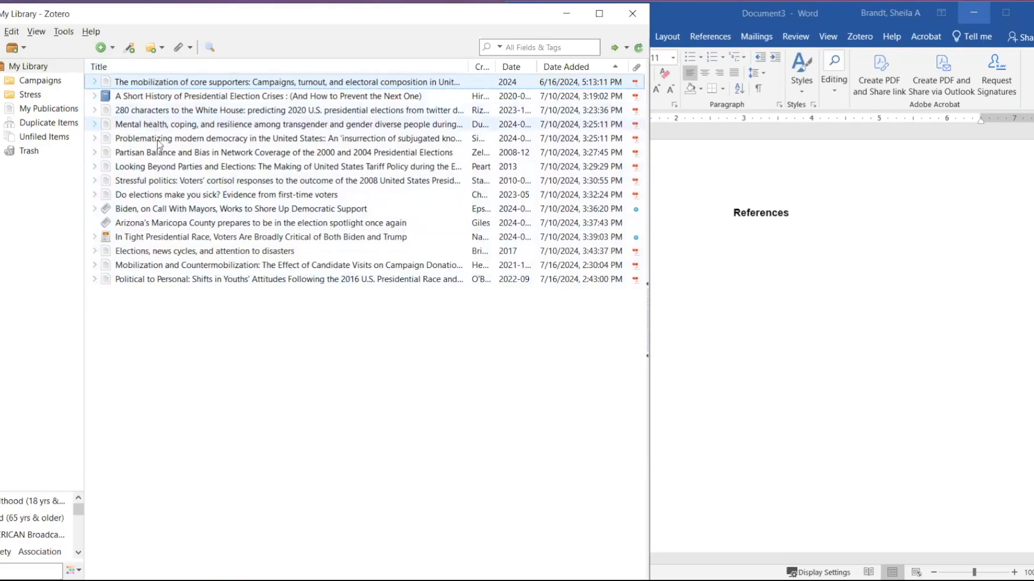
shift+click(174, 280)
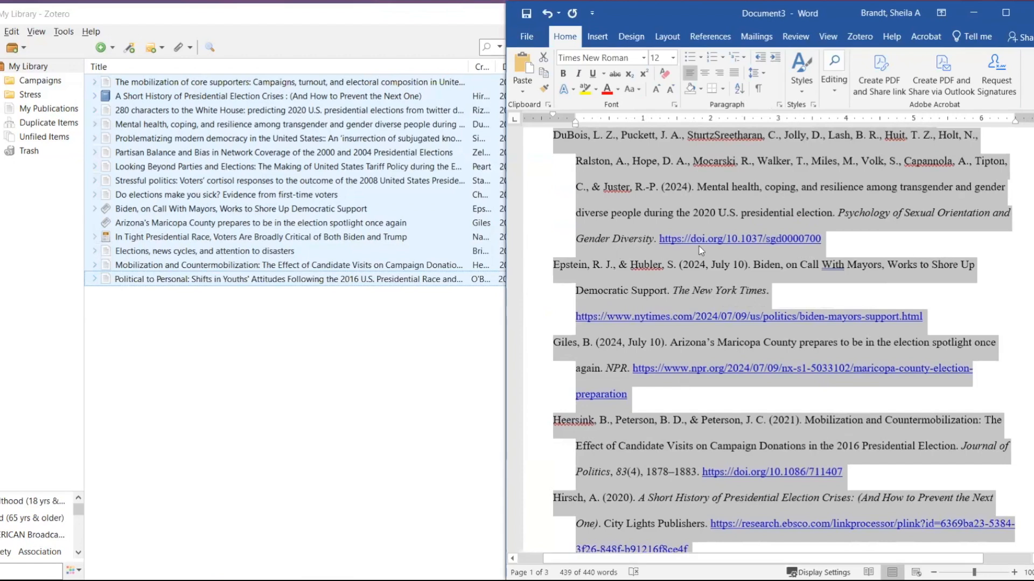
scroll(721, 262, up, 3)
click(646, 145)
scroll(643, 186, up, 1)
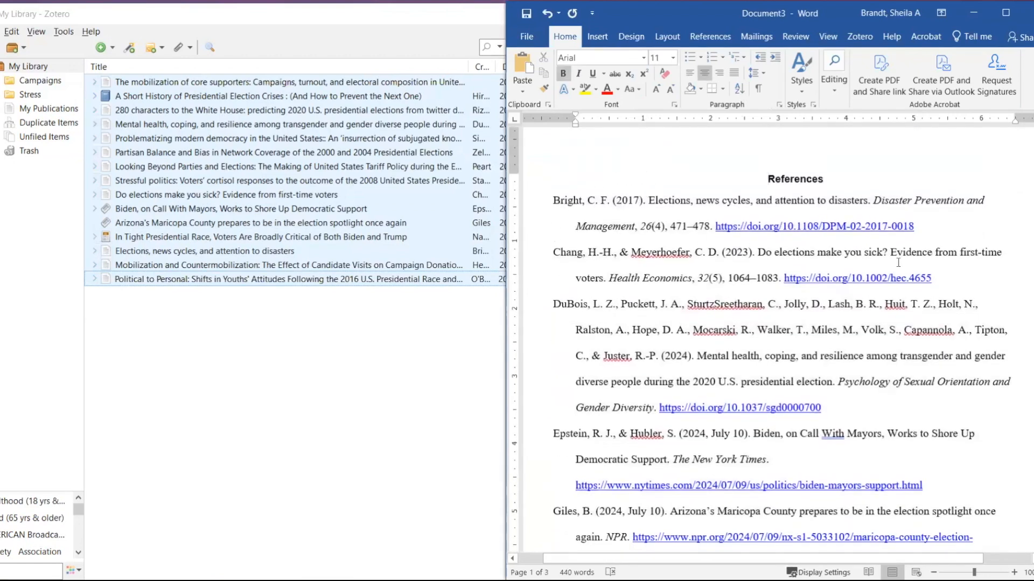
- Remove all the inserted references beneath the References heading in the Word document
click(414, 301)
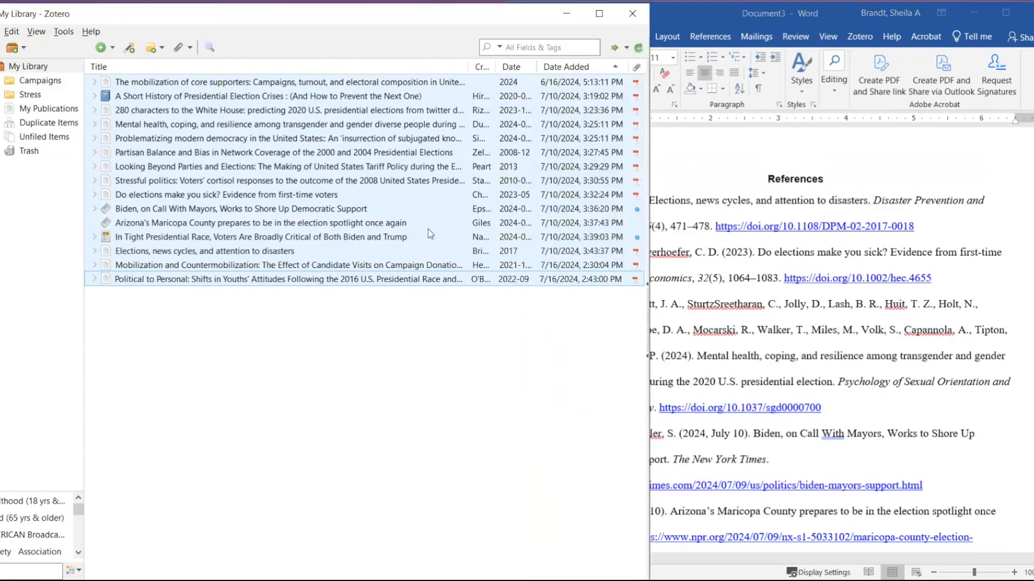
click(430, 223)
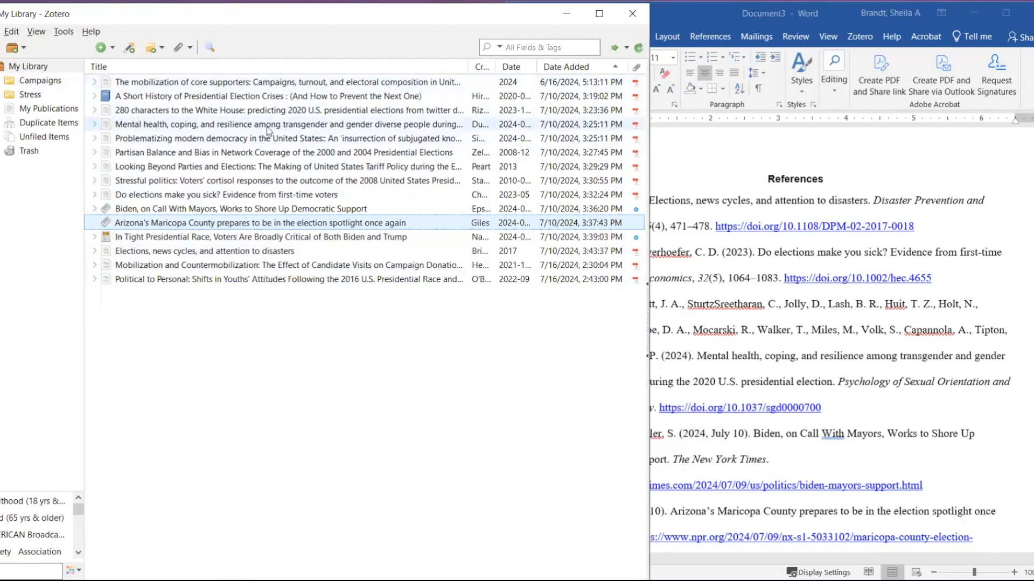
right_click(245, 126)
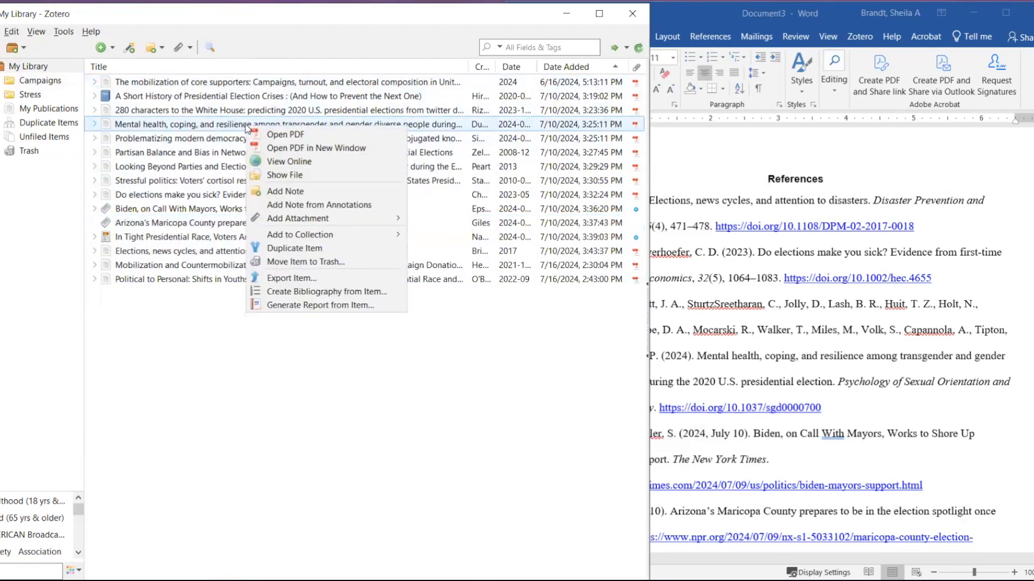
click(321, 293)
click(924, 178)
drag(554, 202, 915, 555)
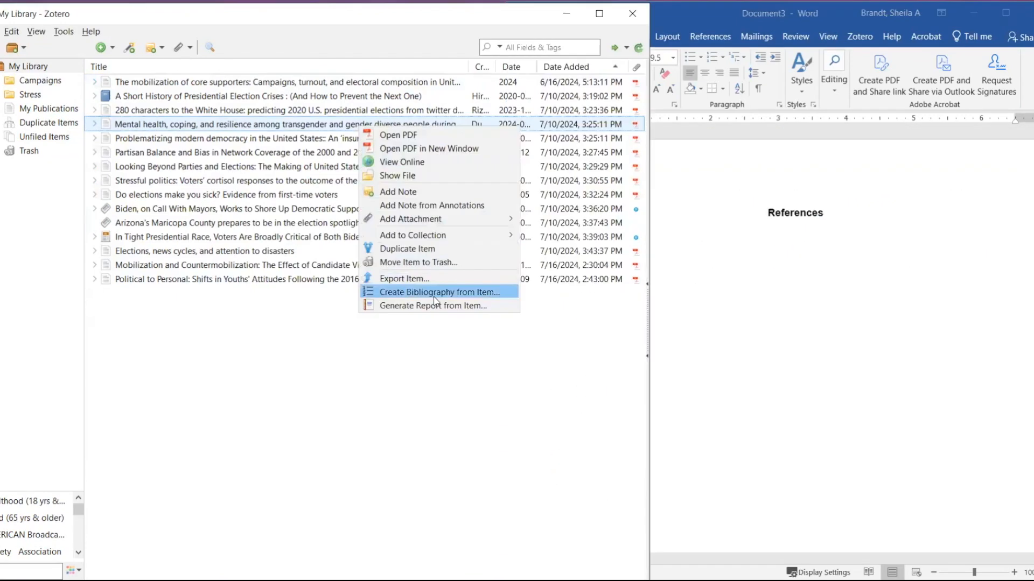
- Copy an APA 7th edition bibliography of the "Mental health, coping, and resilience" article to the clipboard and paste it beneath References in Word
click(435, 294)
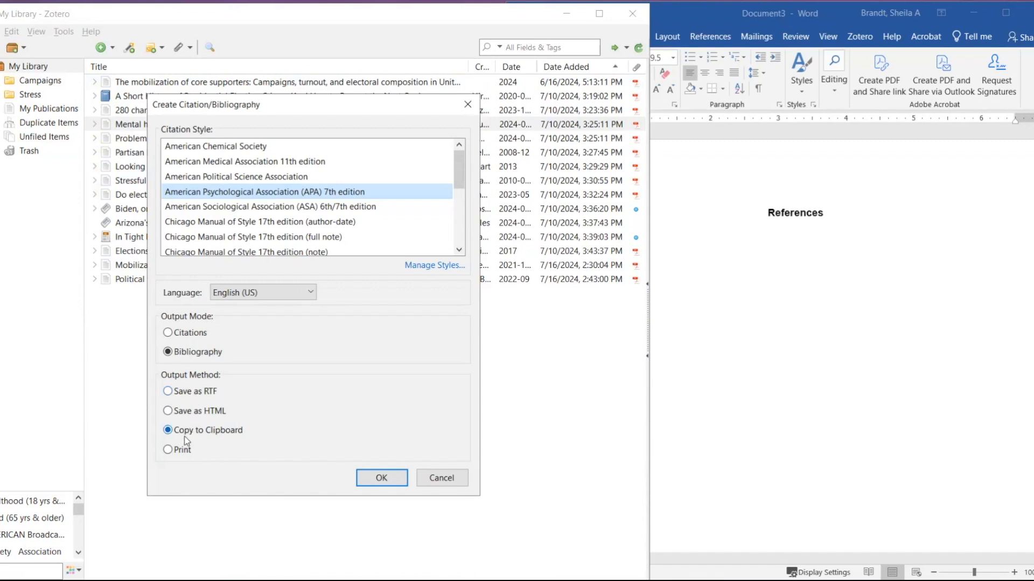
click(381, 478)
click(624, 263)
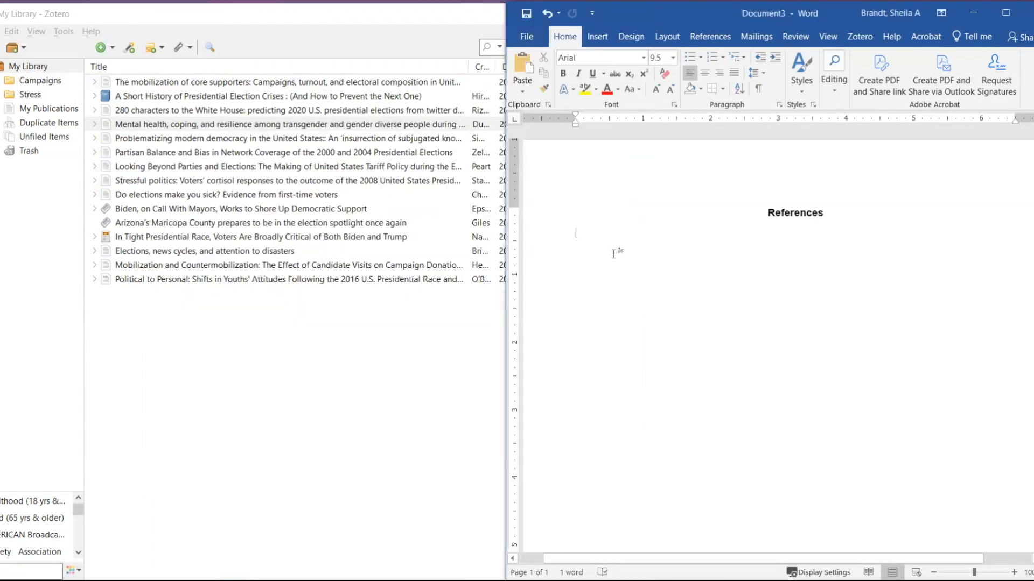
text(DuBois, L. Z., Puckett, J. A., SturtzSreetharan, C., Jolly, D., Lash, B. R., Huit, T. Z., Holt, N., Ralston, A., Hope, D. A., Mocarski, R., Walker, T., Miles, M., Volk, S., Capannola, A., Tipton, C., & Juster, R.-P. (2024). Mental health, coping, and resilience among transgender and gender diverse people during the 2020 U.S. presidential election. Psychology of Sexual Orientation and Gender Diversity. https://doi.org/10.1037/sgd0000700)
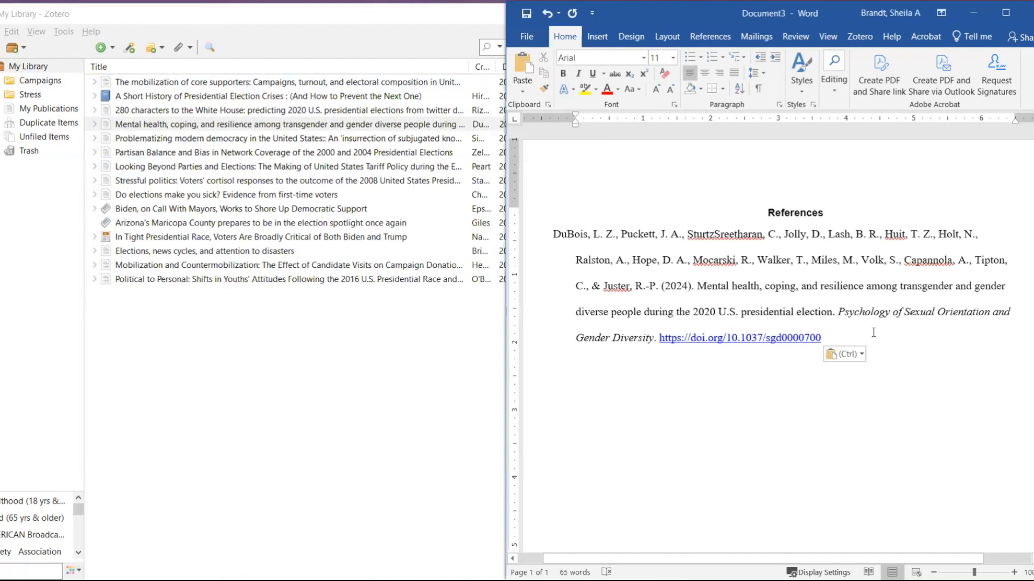
- Delete the pasted "Mental health, coping, and resilience" reference from the Word document
right_click(61, 81)
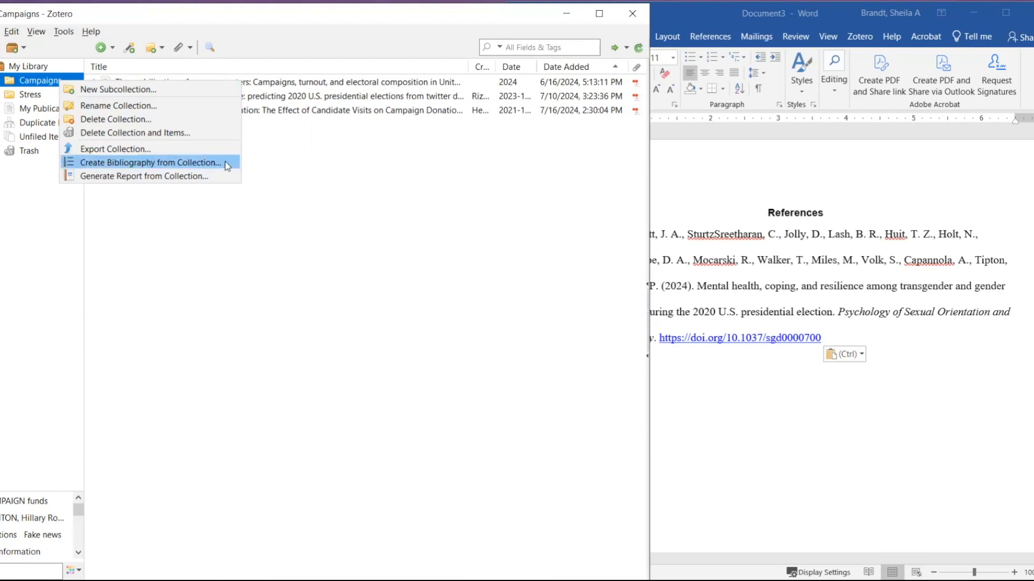
click(574, 358)
drag(575, 358, 495, 229)
key(Delete)
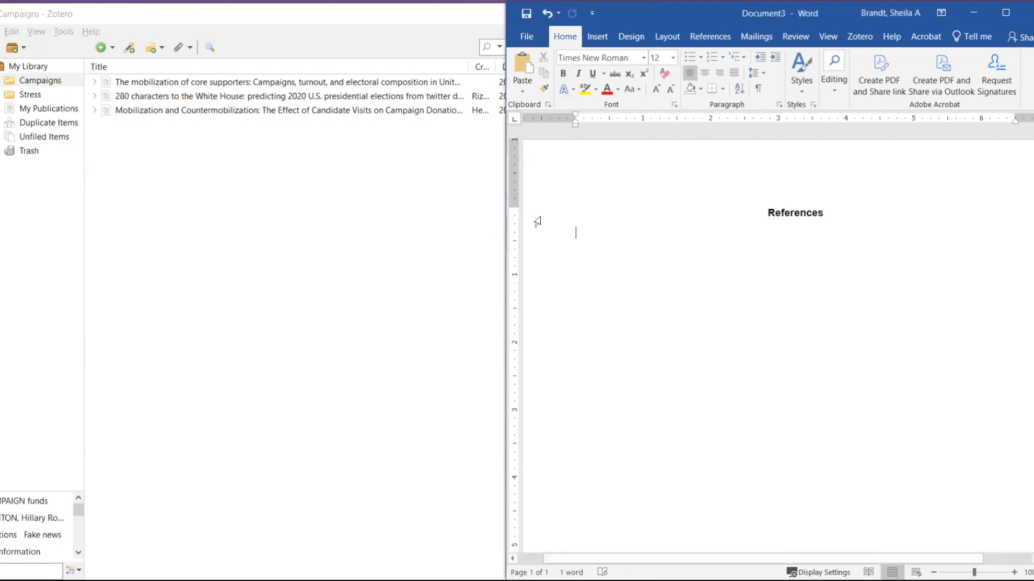
- Copy an APA 7th edition bibliography of the Campaigns collection to the clipboard and paste it beneath the References heading in Word
right_click(61, 81)
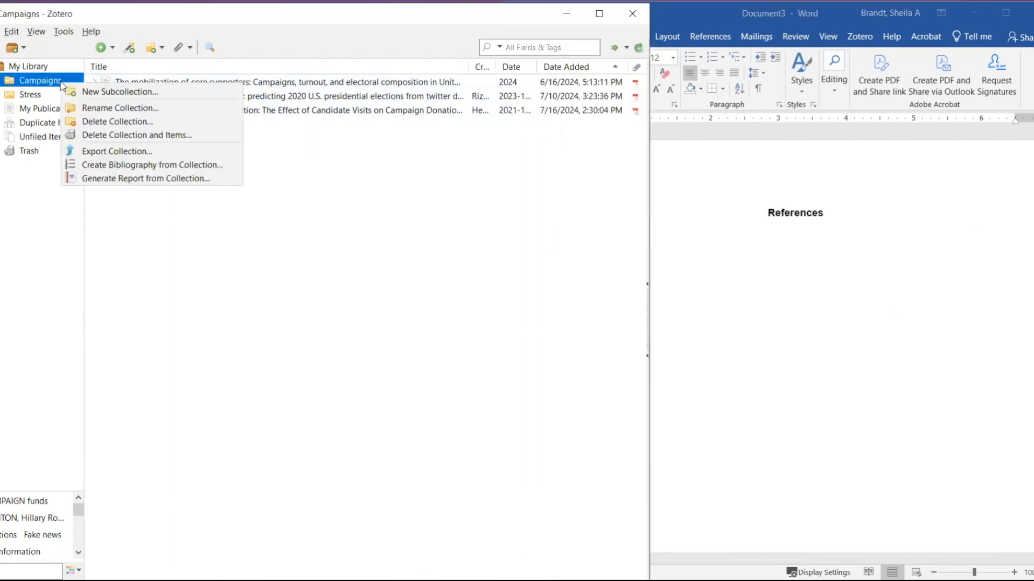
click(115, 168)
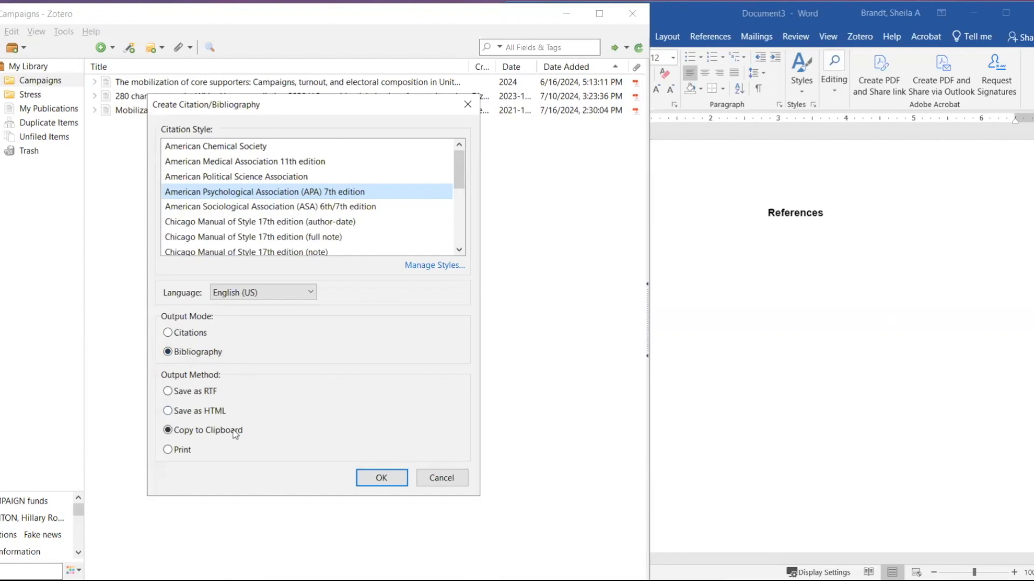
click(382, 480)
click(702, 286)
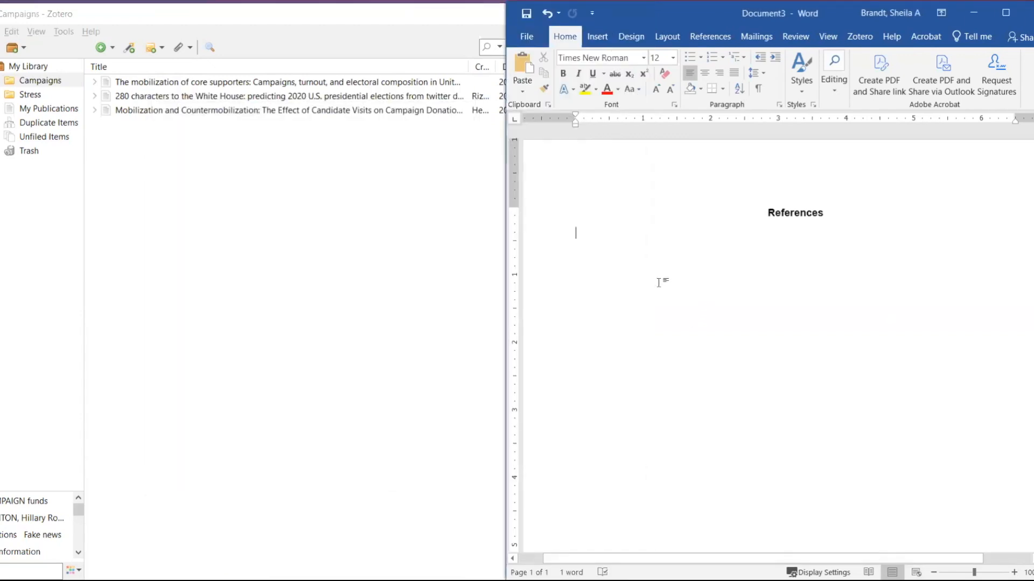
key(ctrl+v)
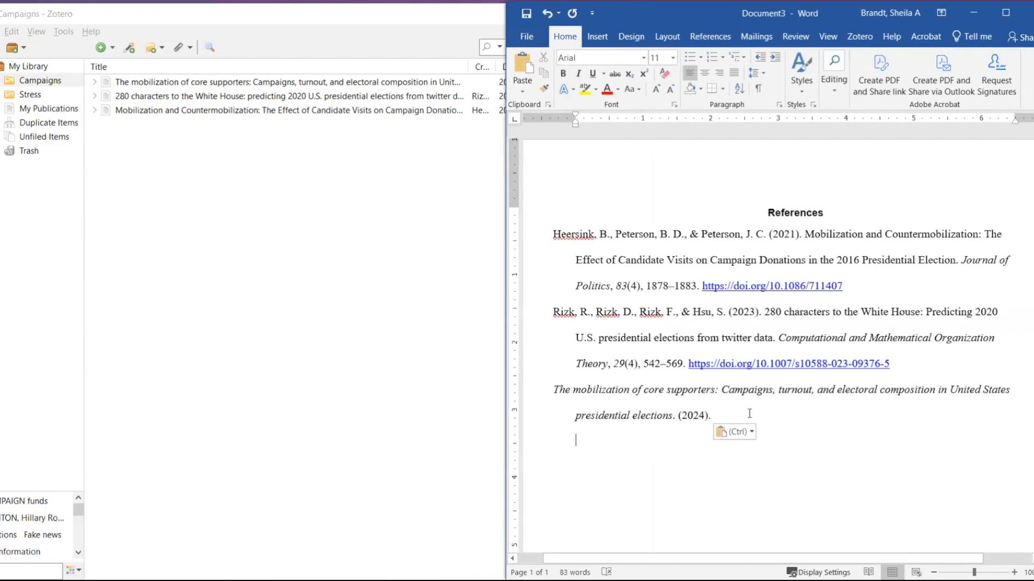
click(83, 48)
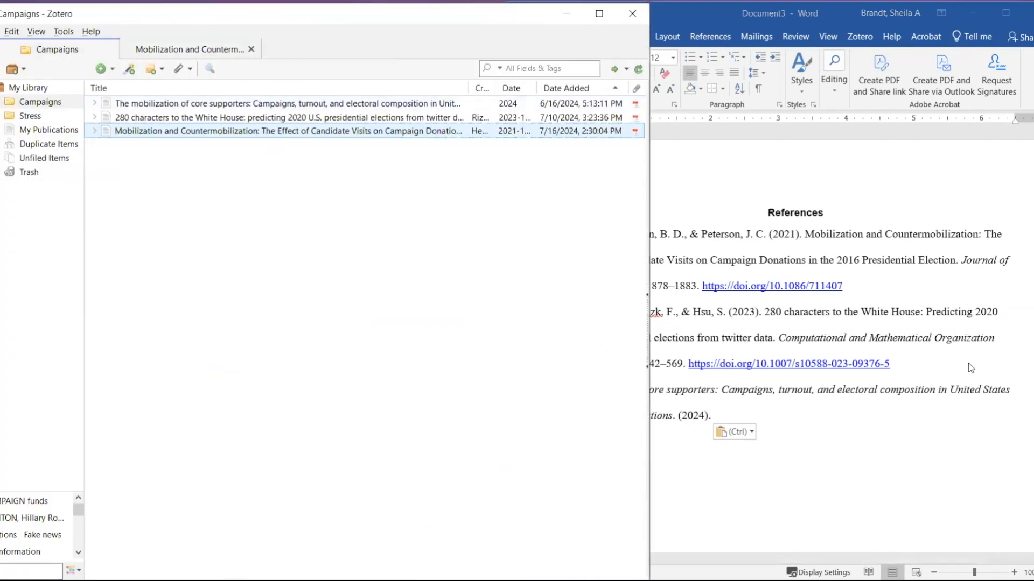
click(795, 405)
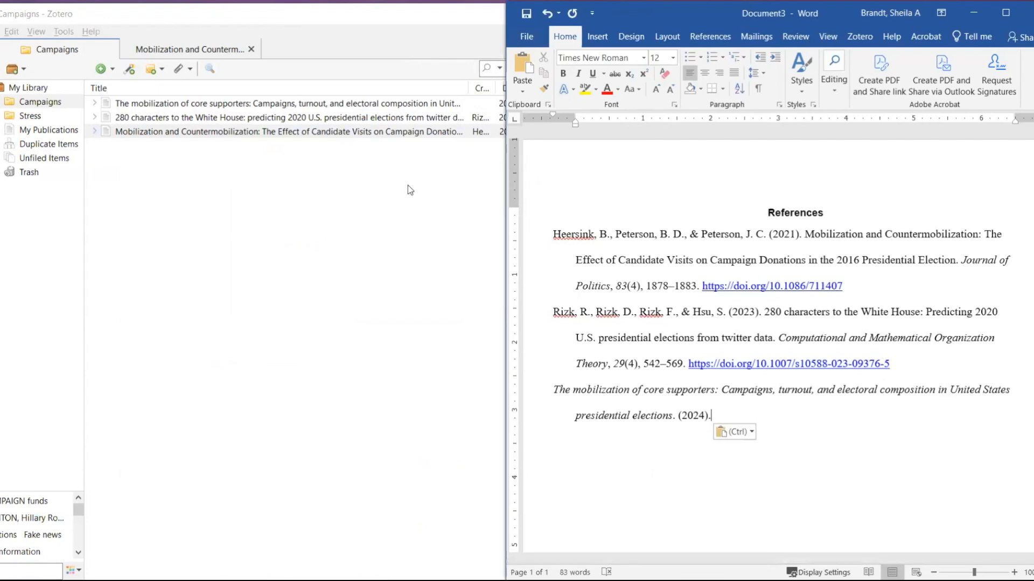
click(343, 178)
click(715, 237)
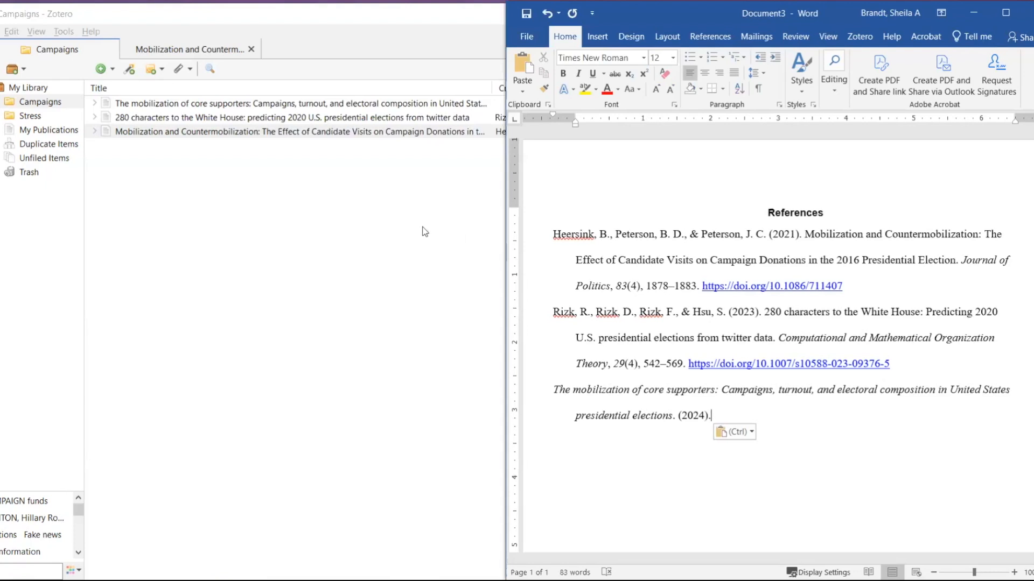
- Convert the title of the "Mobilization and Countermobilization" article in Zotero to sentence case
click(349, 208)
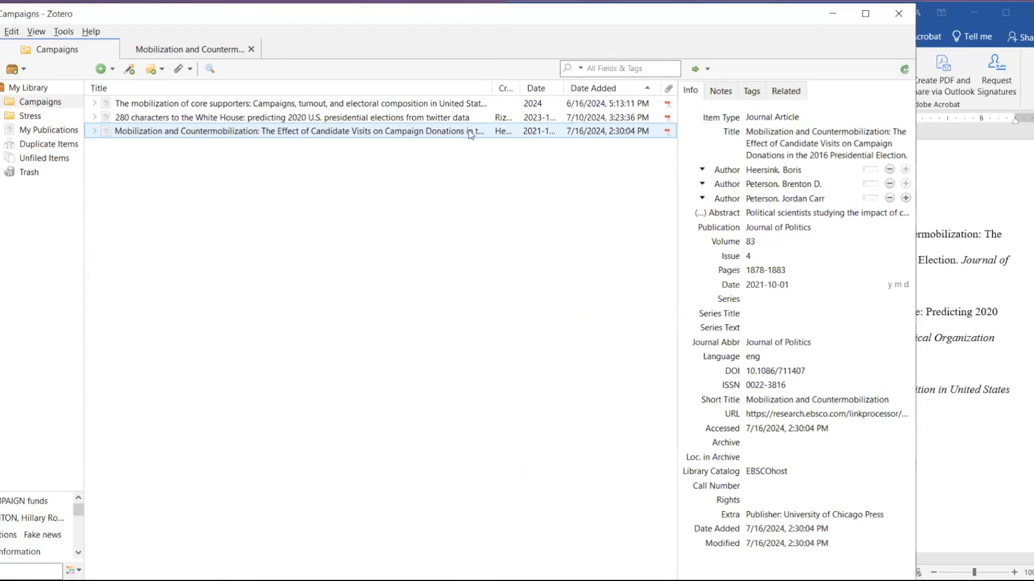
click(790, 142)
right_click(790, 143)
click(822, 144)
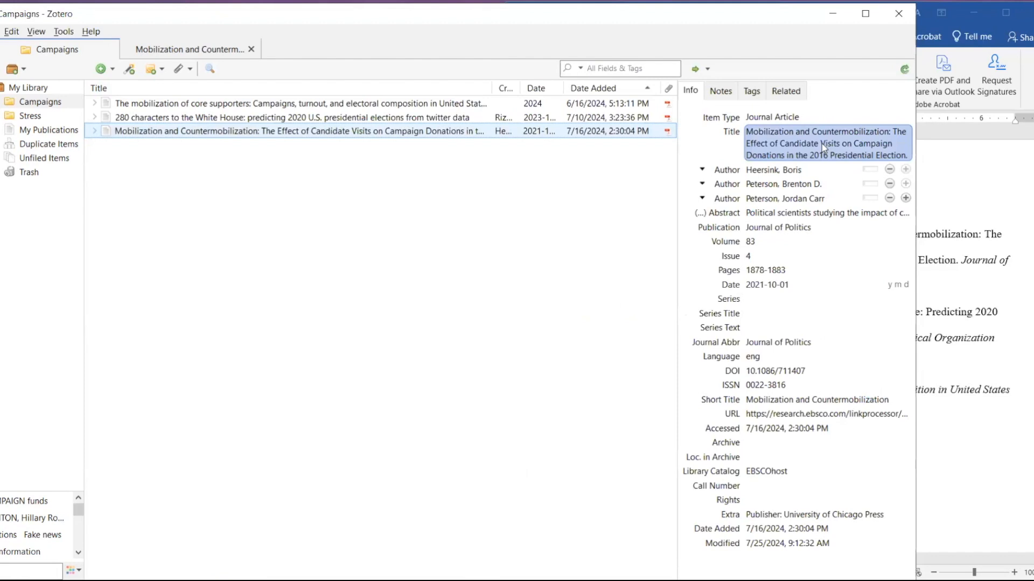
right_click(813, 142)
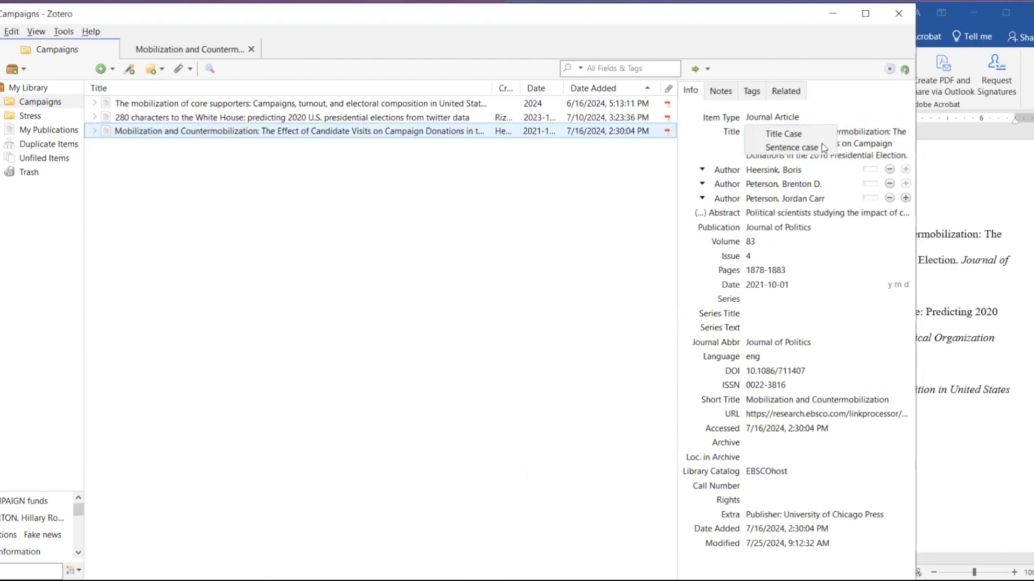
click(791, 146)
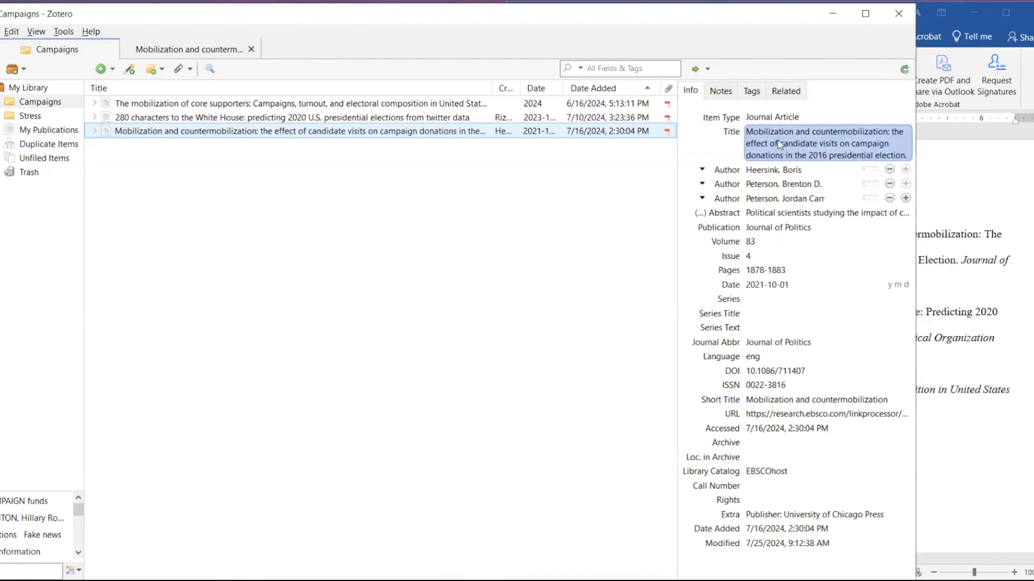
- Capitalize "The" after the colon in the "Mobilization and countermobilization" article's title
click(892, 135)
click(753, 157)
key(BackSpace)
text(T)
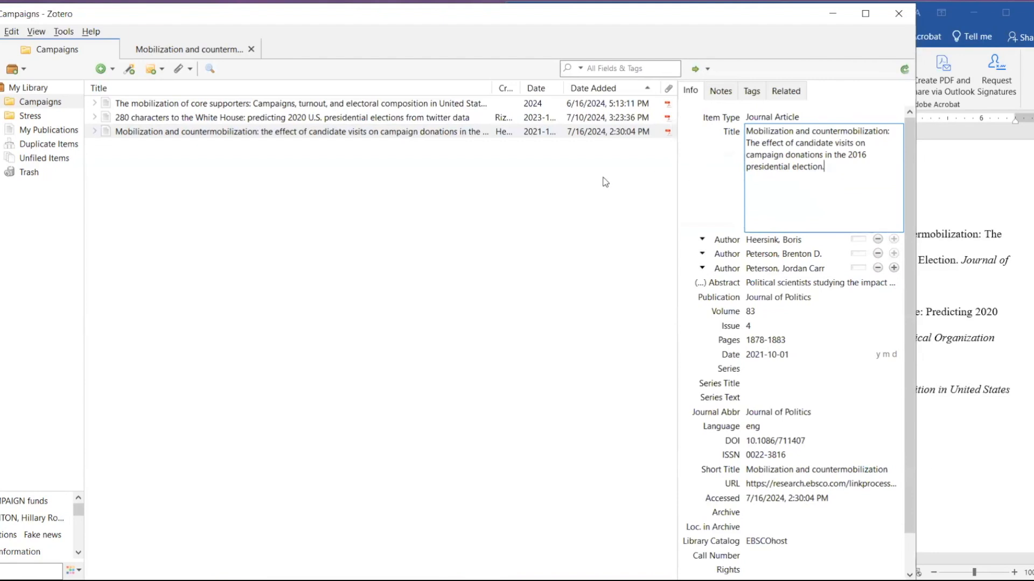
- Undo the earlier bibliography paste in Word and paste a fresh APA 7th edition bibliography of the Campaigns collection beneath the References heading
click(961, 169)
key(ctrl+z)
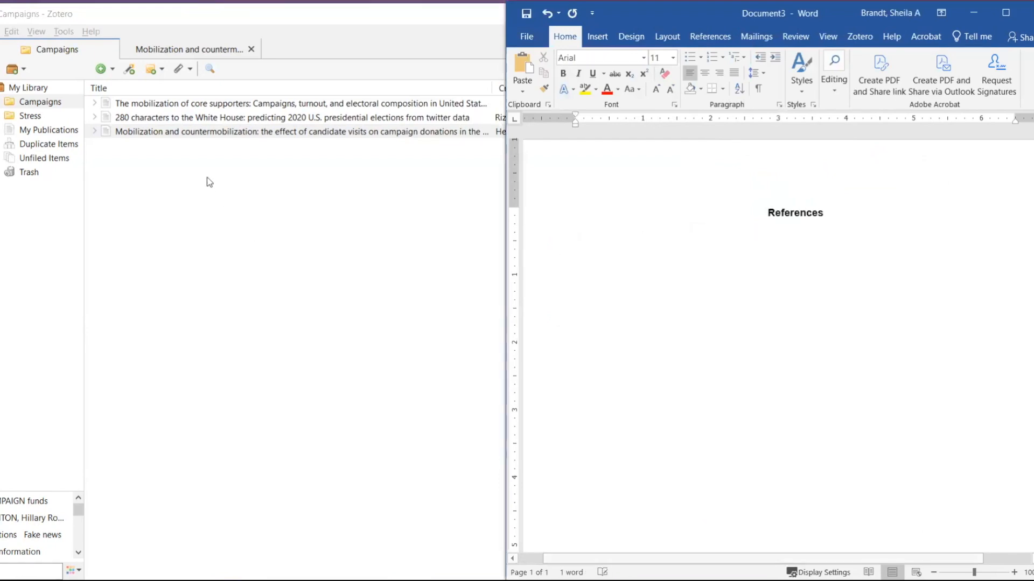
right_click(49, 102)
click(113, 184)
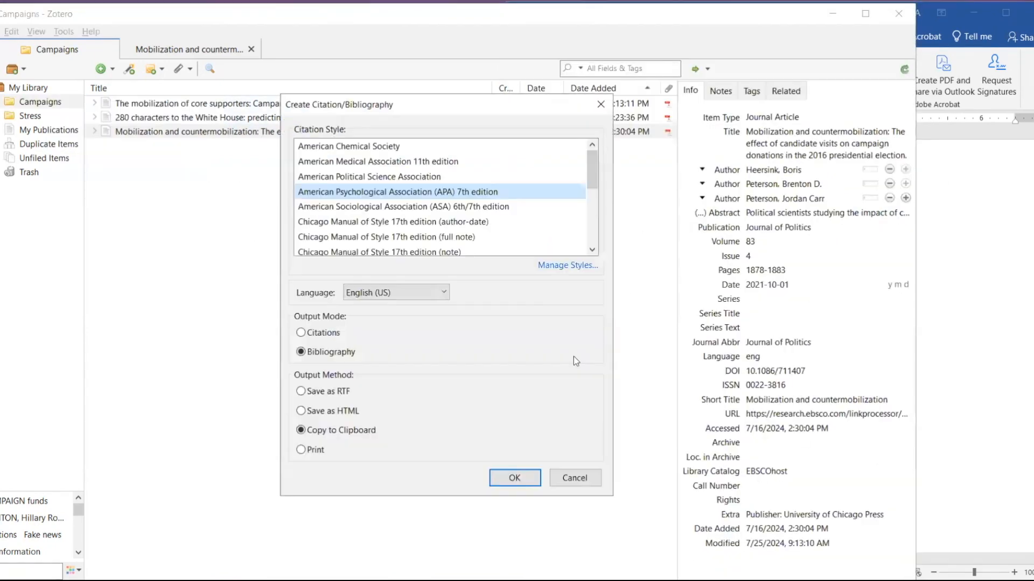
click(521, 487)
click(1003, 182)
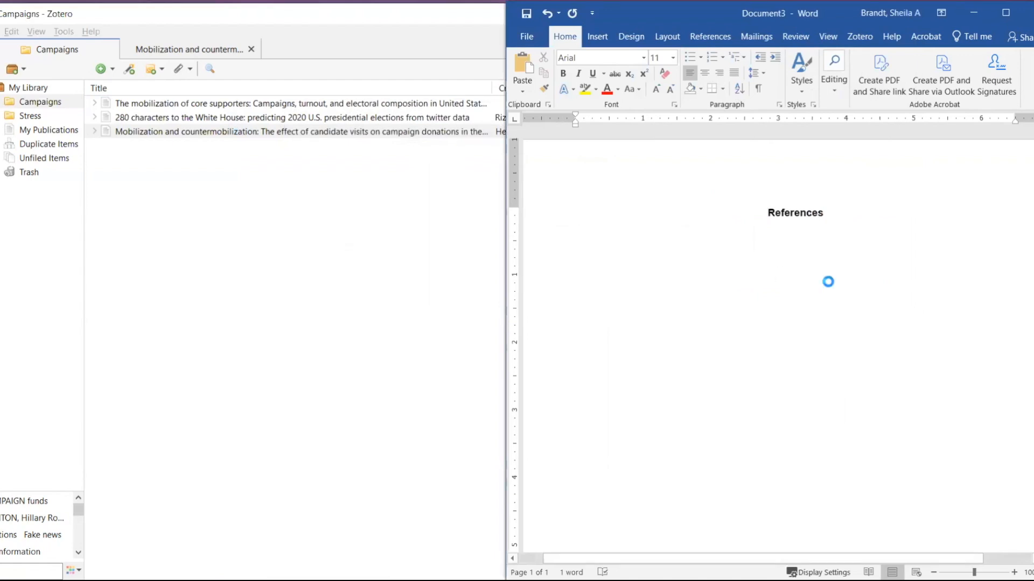
key(ctrl+v)
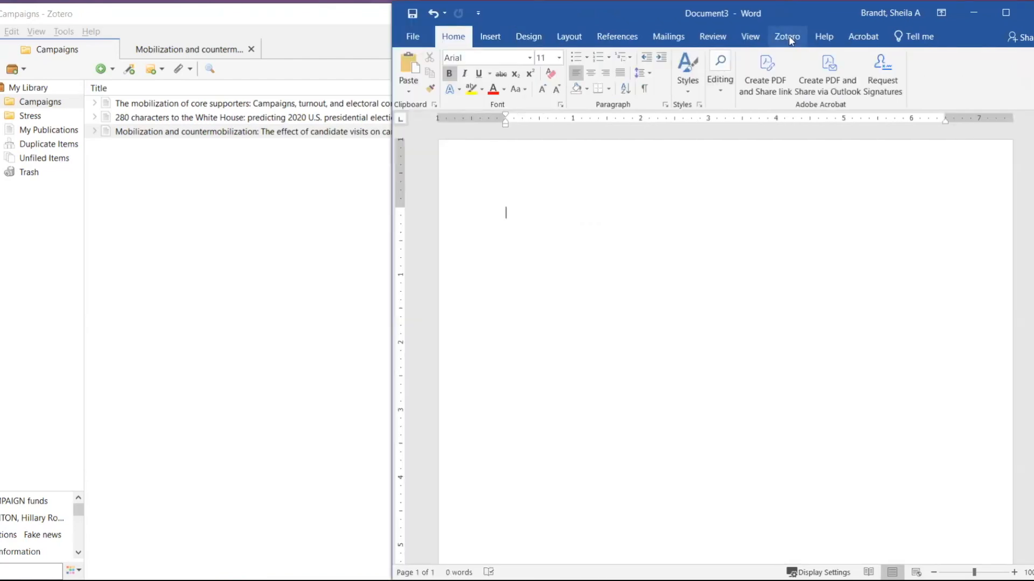
- Insert an APA 7th edition Zotero citation of the "Stressful politics" article after "Elections can be stressful" in the Word document
click(788, 37)
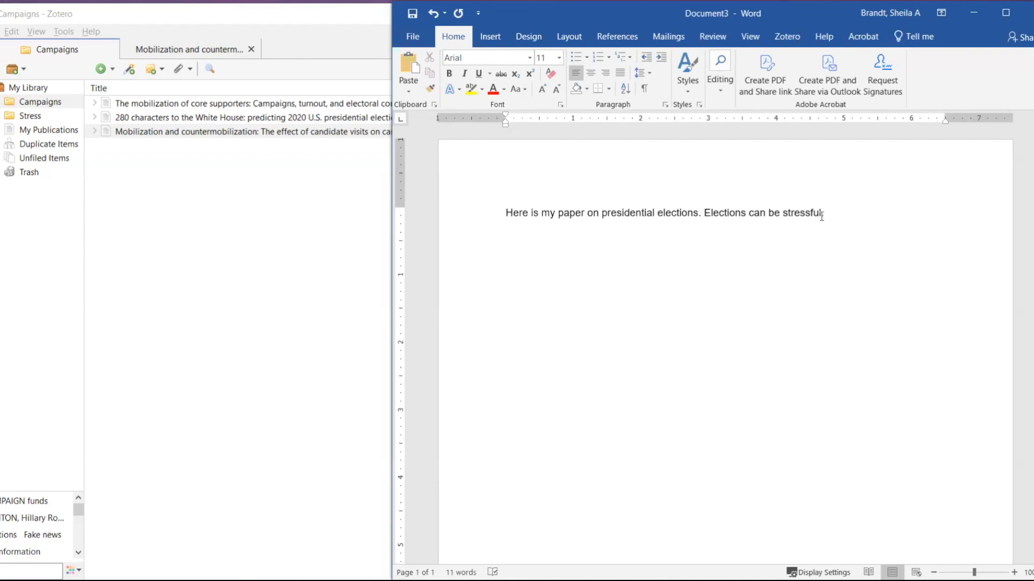
click(798, 42)
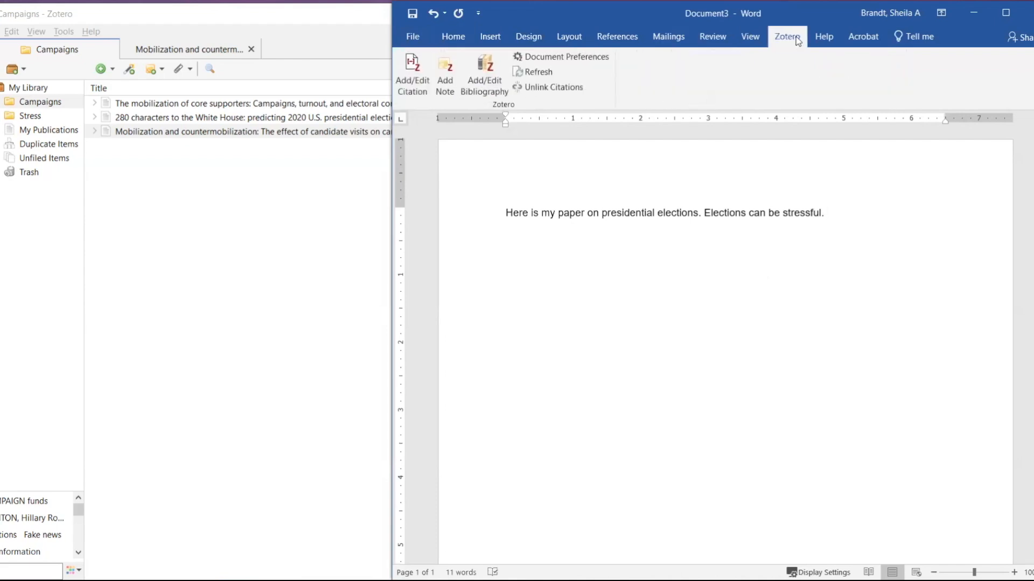
click(420, 90)
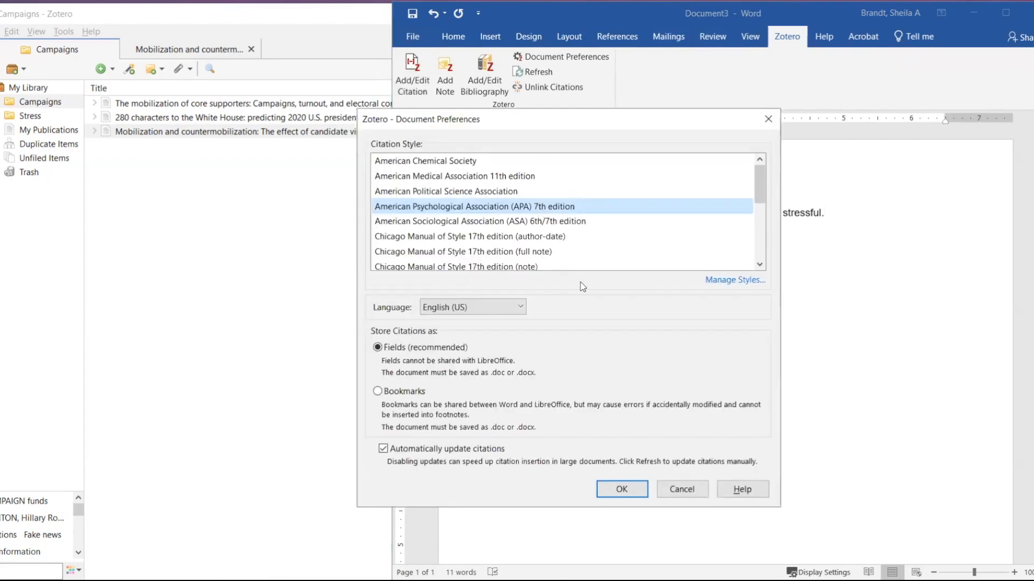
click(620, 490)
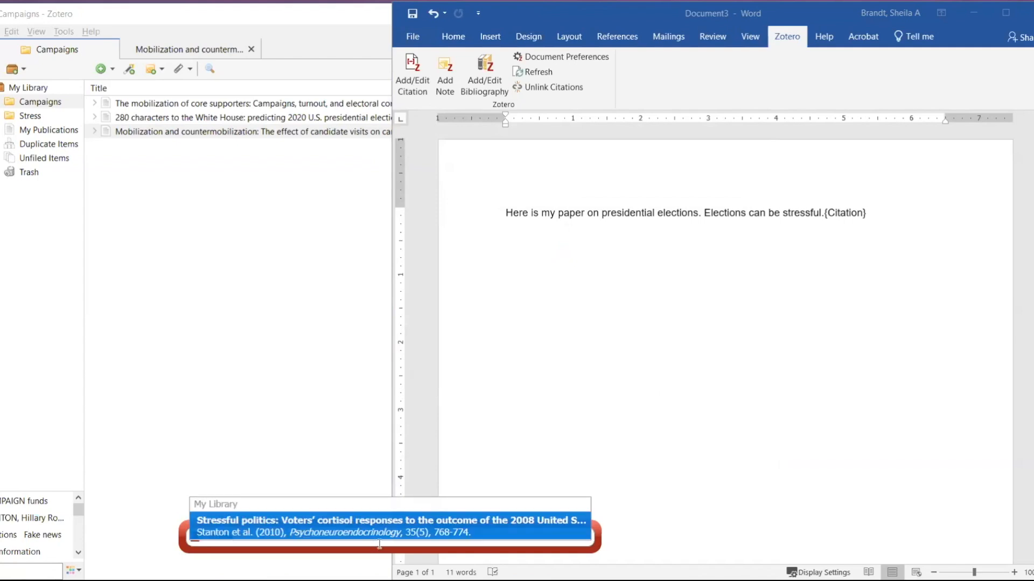
click(400, 523)
key(Return)
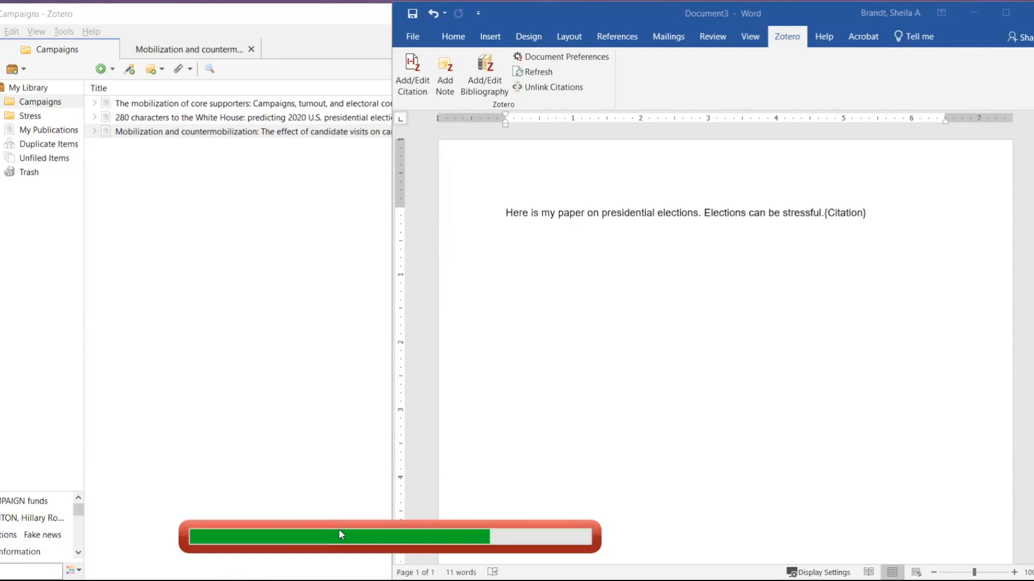
click(824, 228)
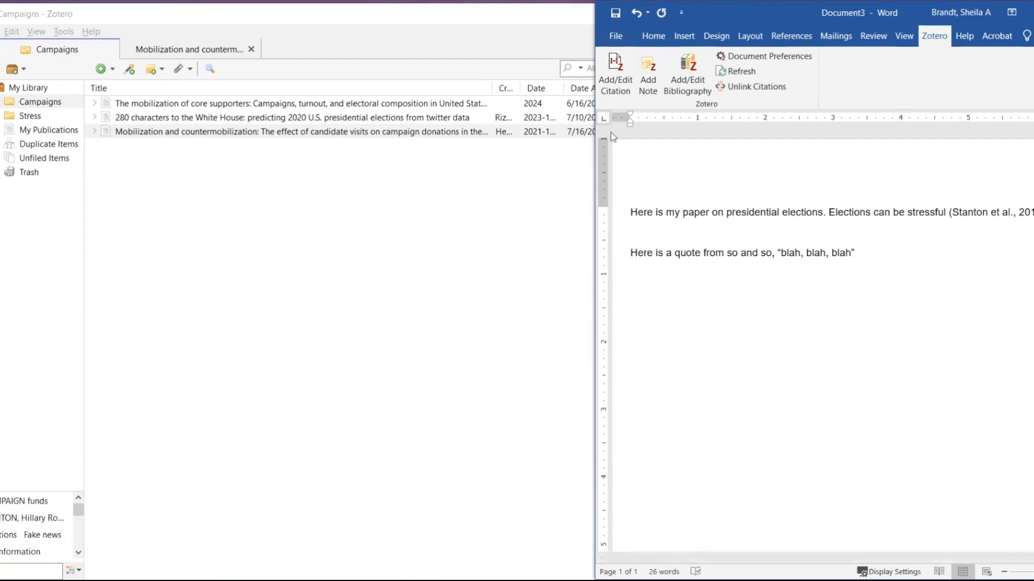
- Cite the "Stressful politics" article with page 791 after the "blah, blah, blah" quote
click(621, 86)
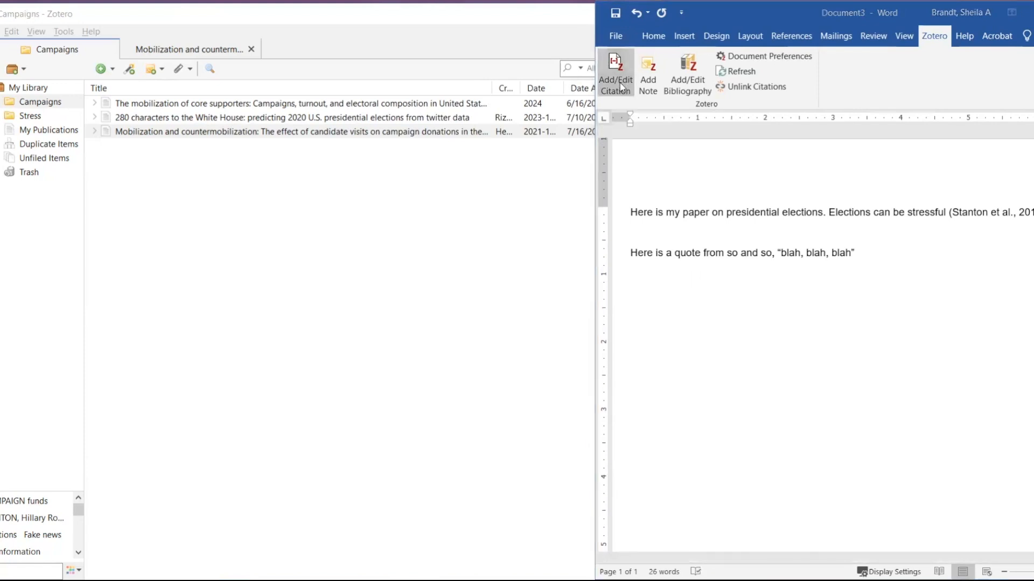
text(stre)
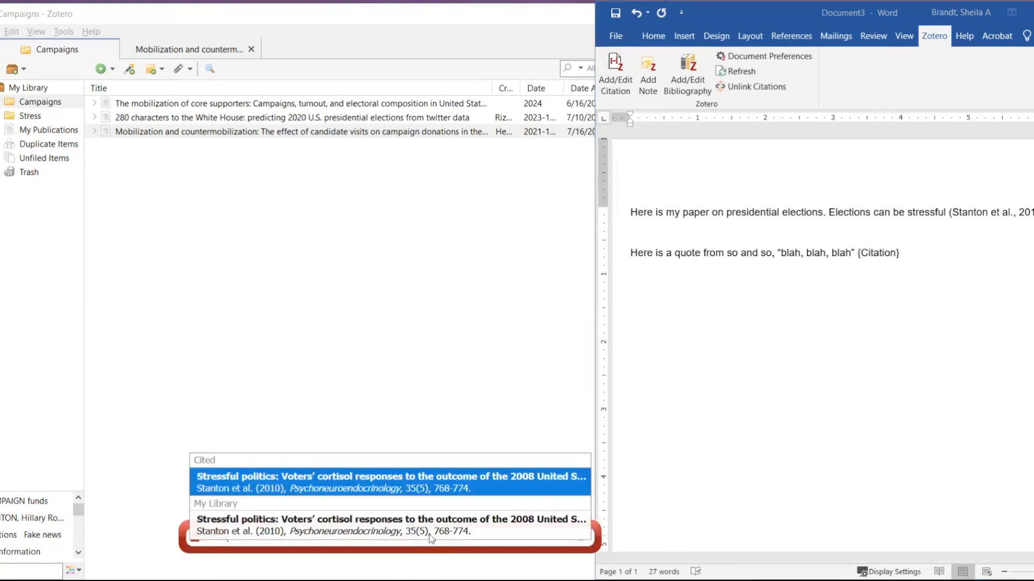
click(384, 487)
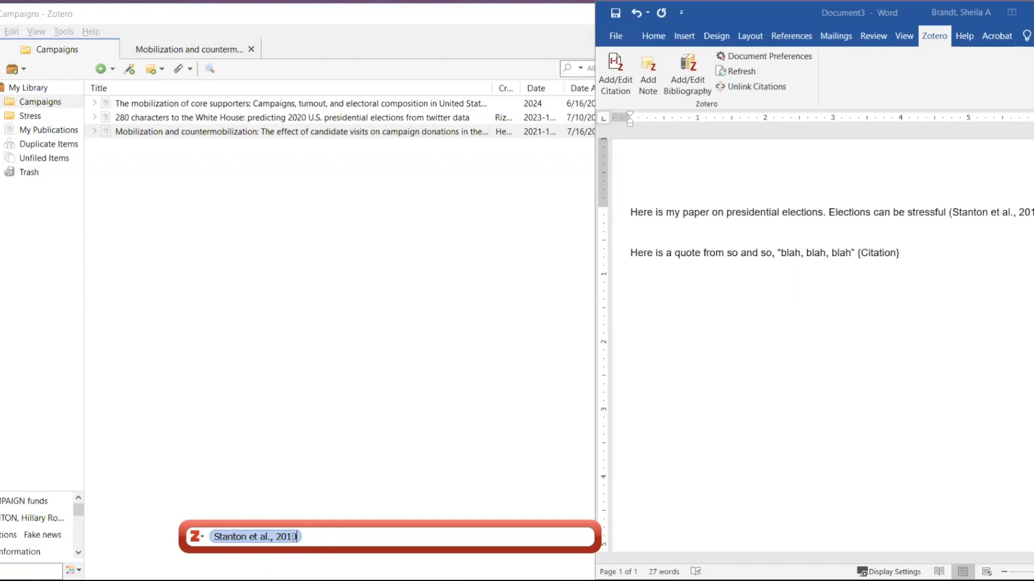
click(251, 537)
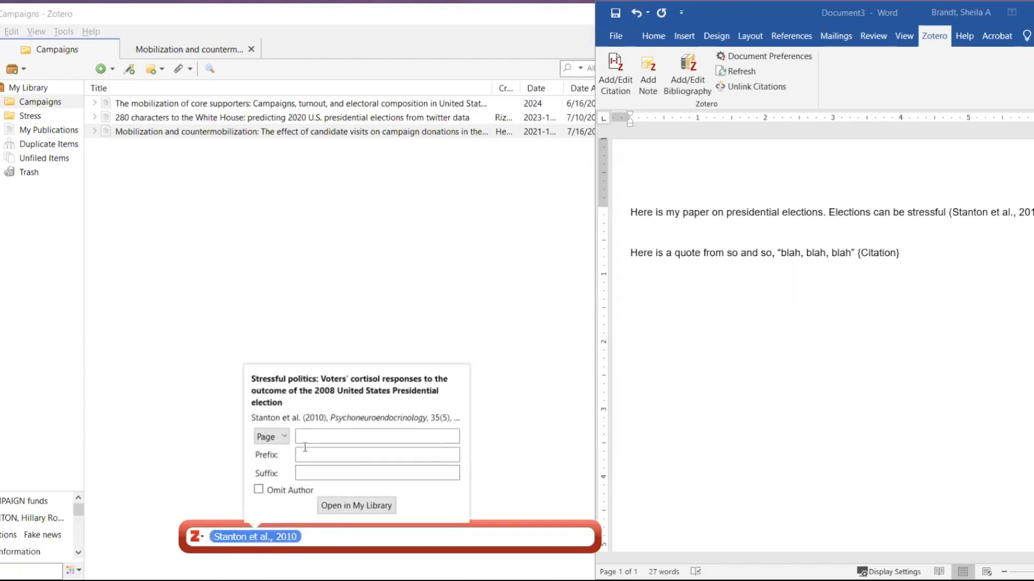
text(791)
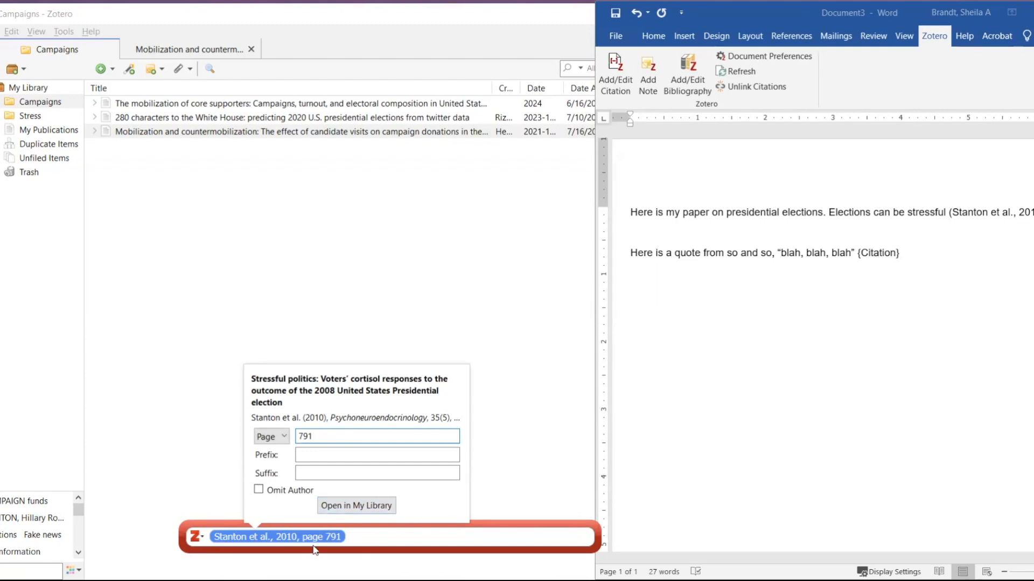
key(Return)
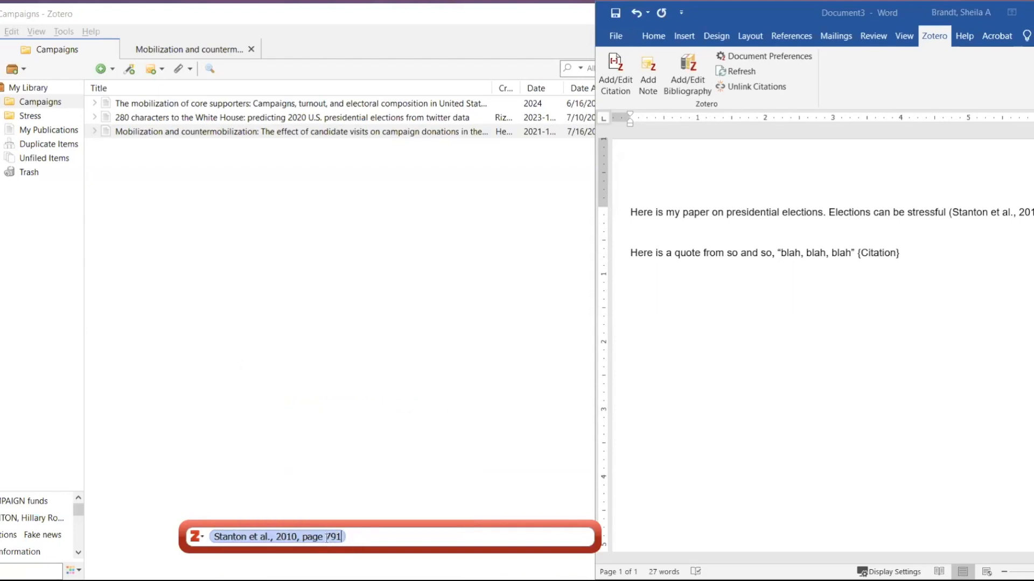
key(Return)
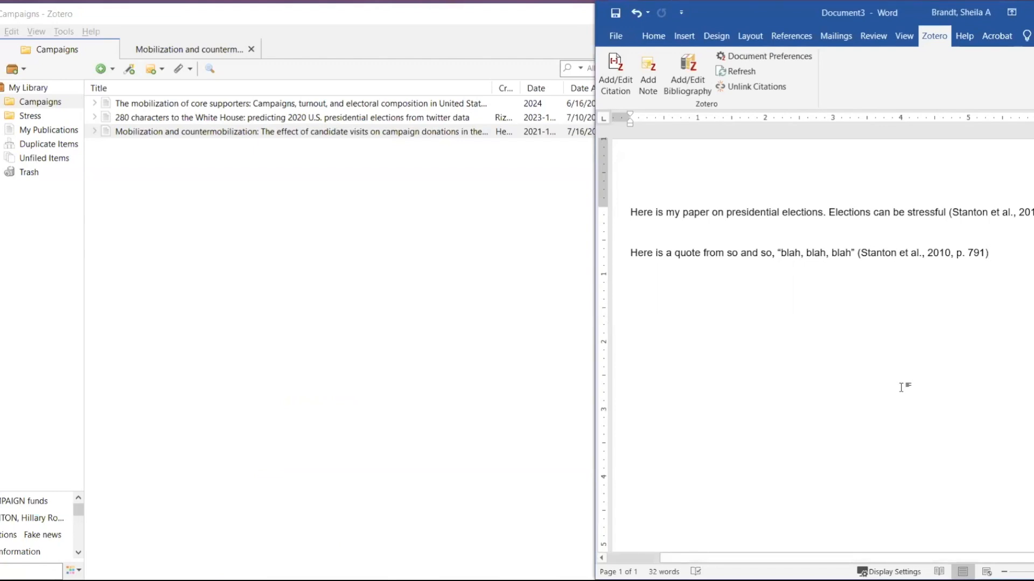
- Add the line "Here is an example of citing multiple sources" with one citation combining "Stressful politics" and "280 characters to the White House"
key(Return)
text(Here is an example of citing multiple sources)
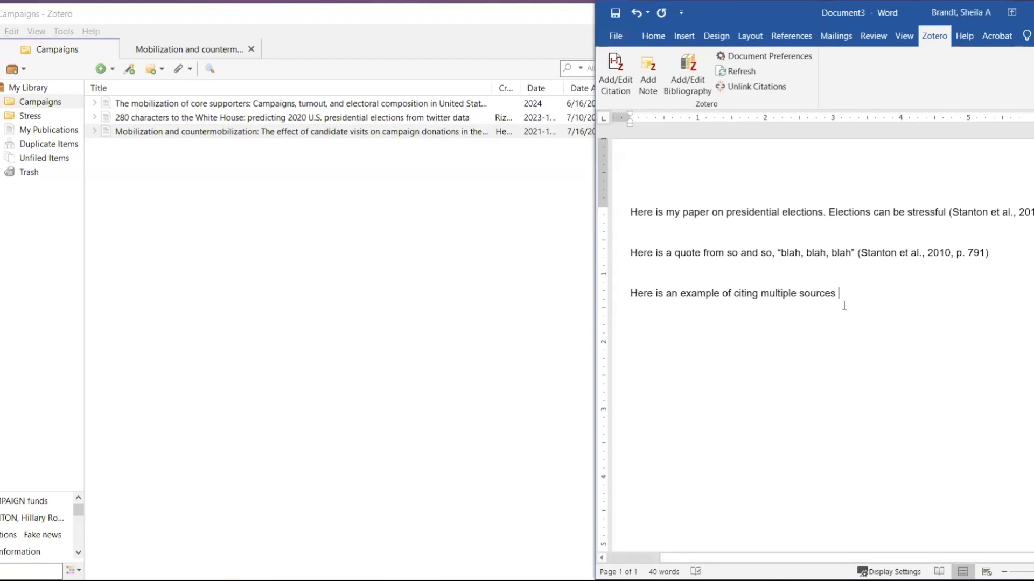
click(618, 84)
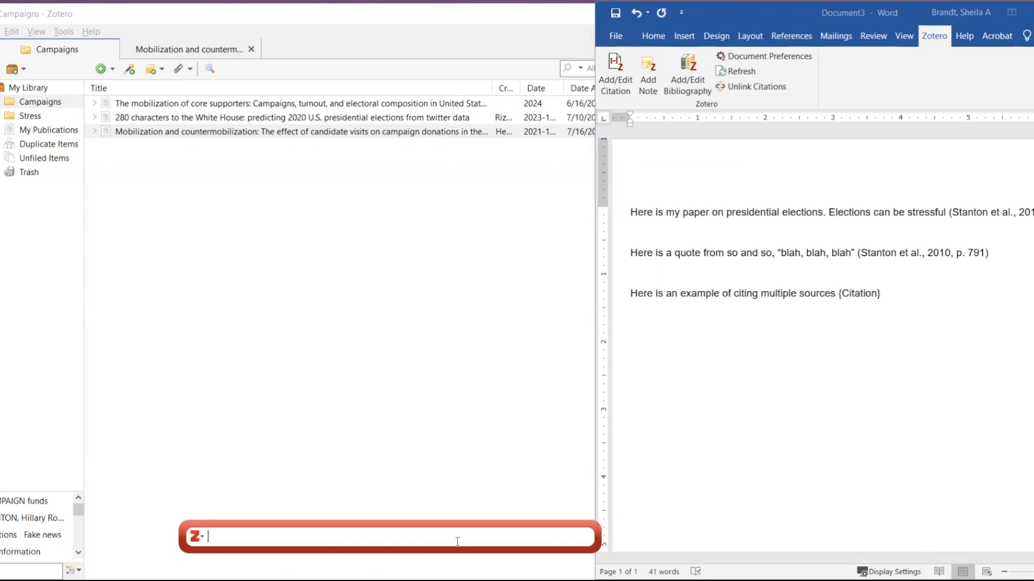
text(stre)
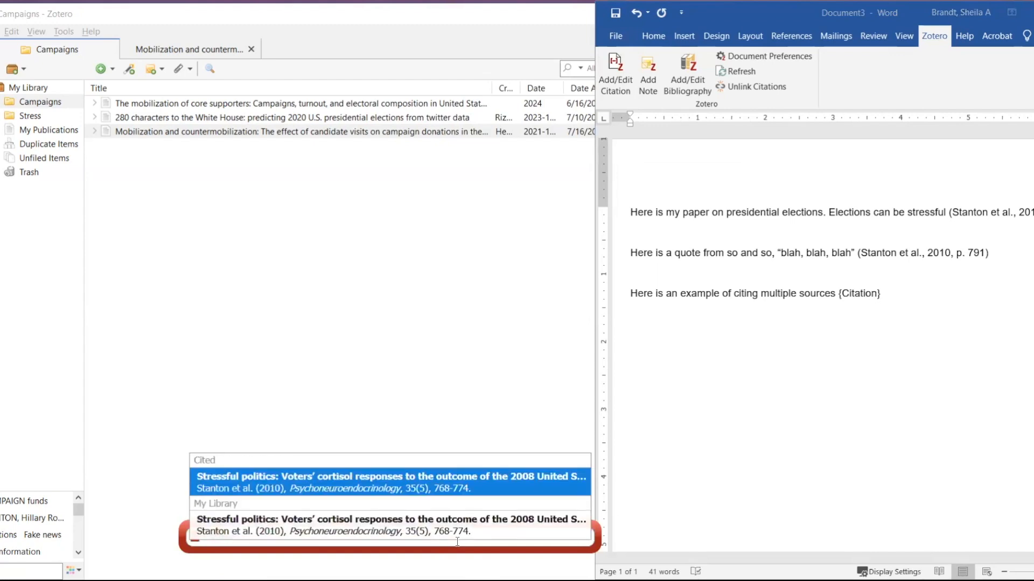
click(417, 491)
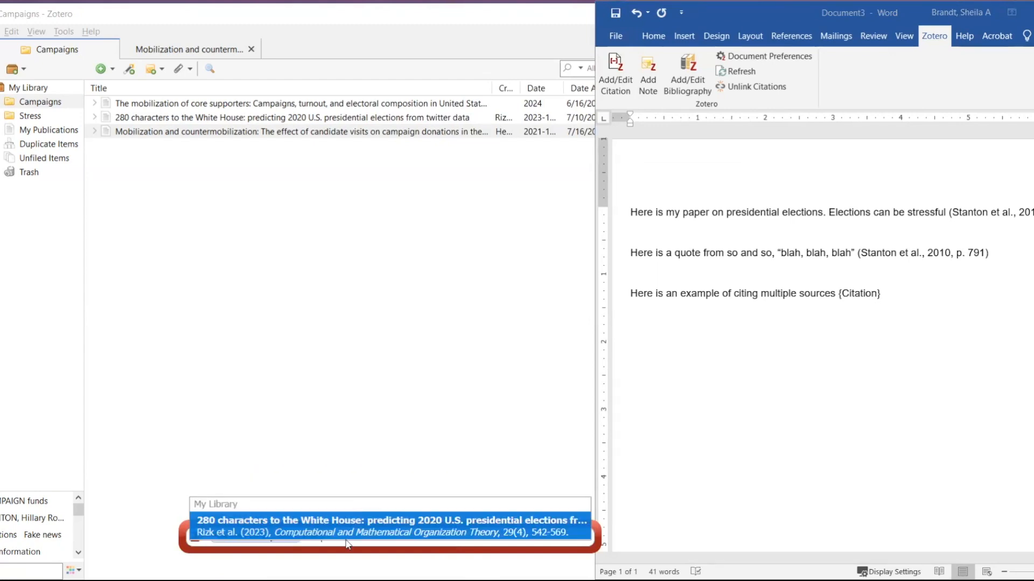
click(350, 537)
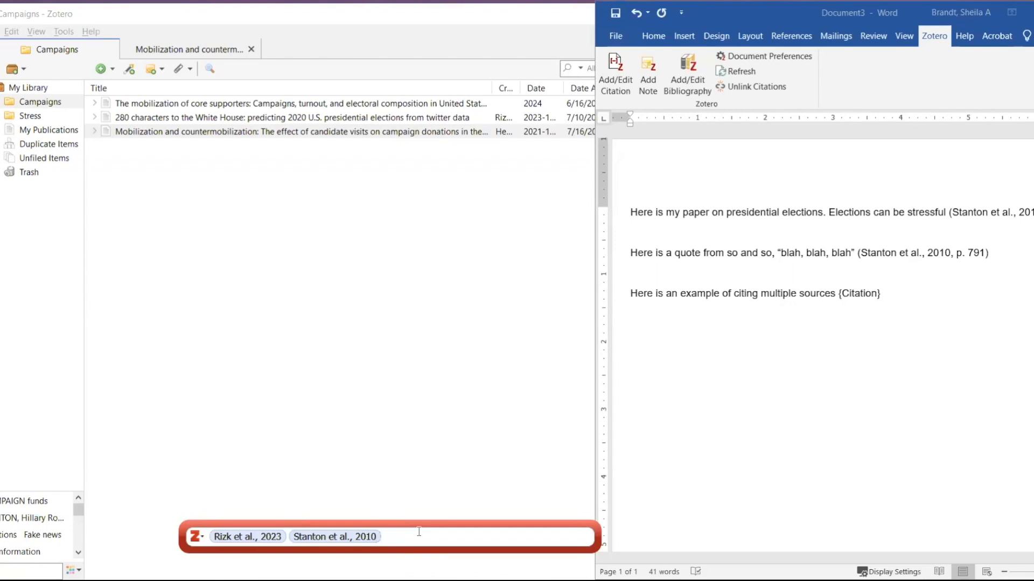
key(Return)
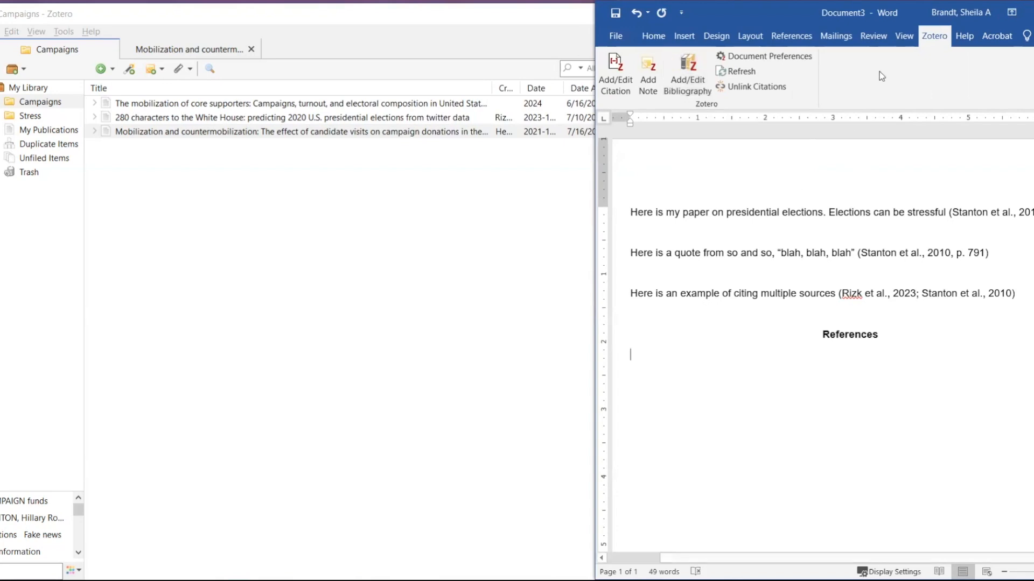
- Insert the Zotero bibliography of the cited sources beneath the References heading
click(694, 90)
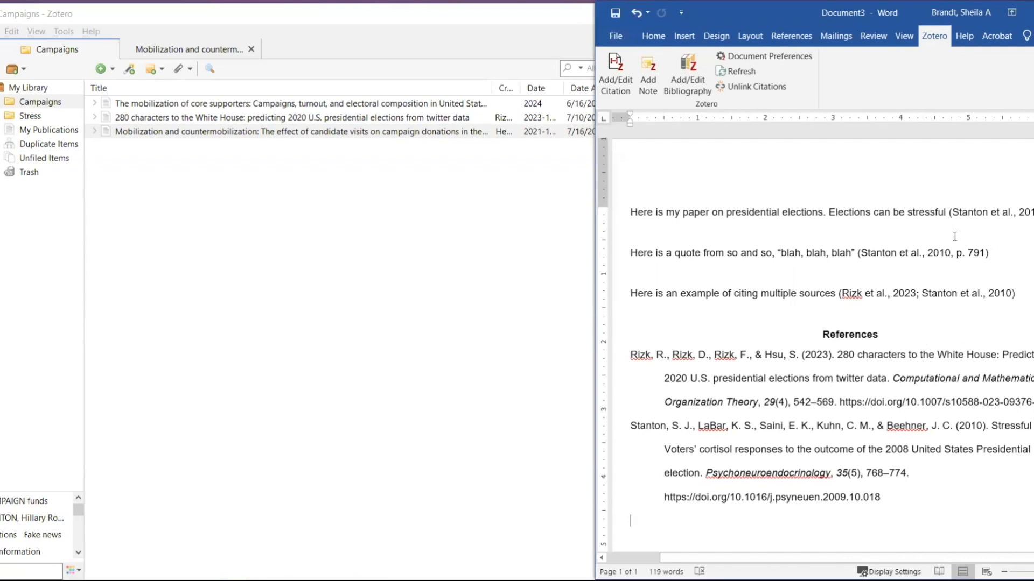
click(652, 355)
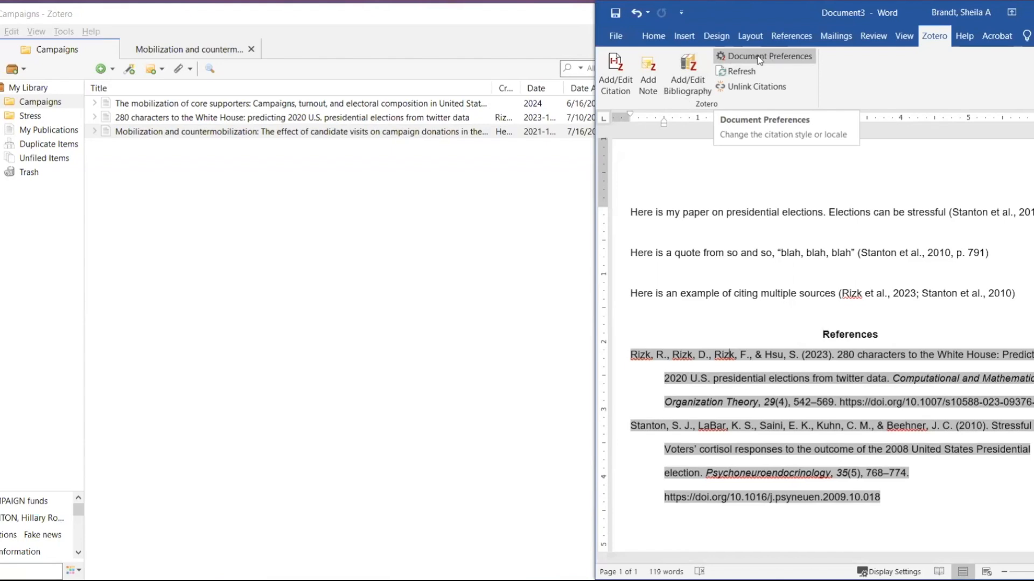
- View the document's Zotero citation style preferences and close them without changes
click(759, 57)
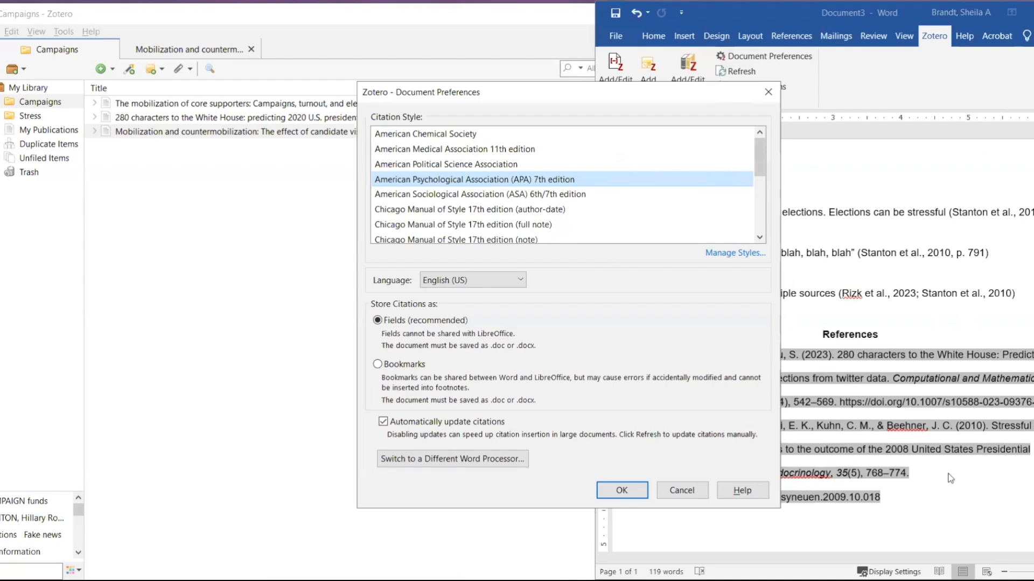
click(765, 92)
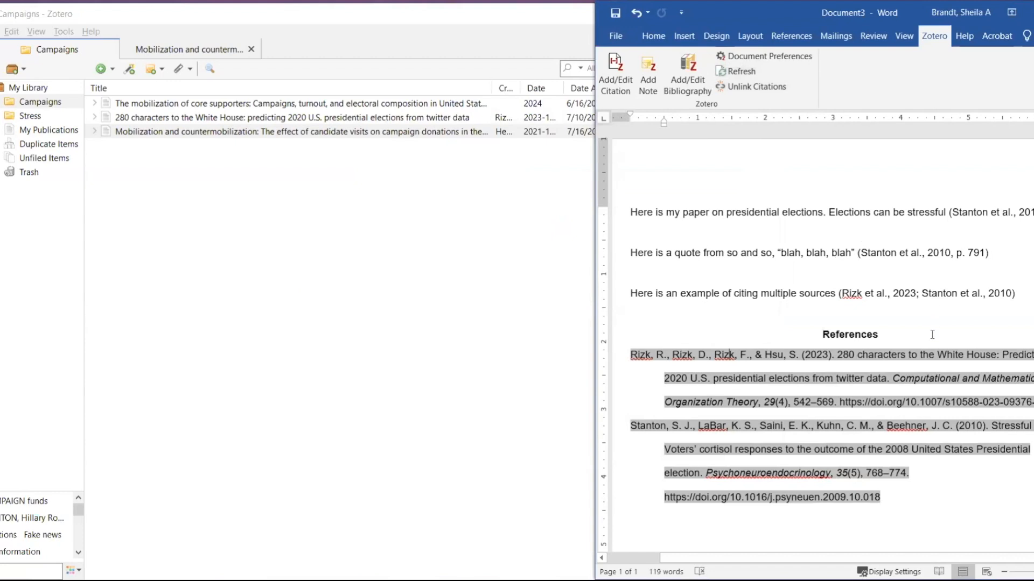
click(915, 322)
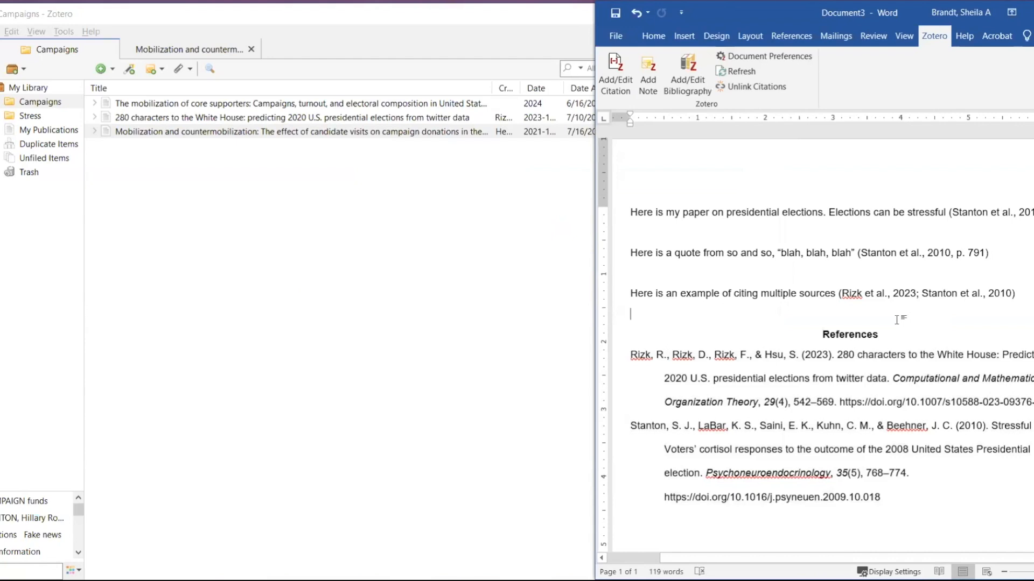
- Switch to Zotero to check the title of the "Mobilization and countermobilization" article, and return to Word
click(533, 210)
click(768, 156)
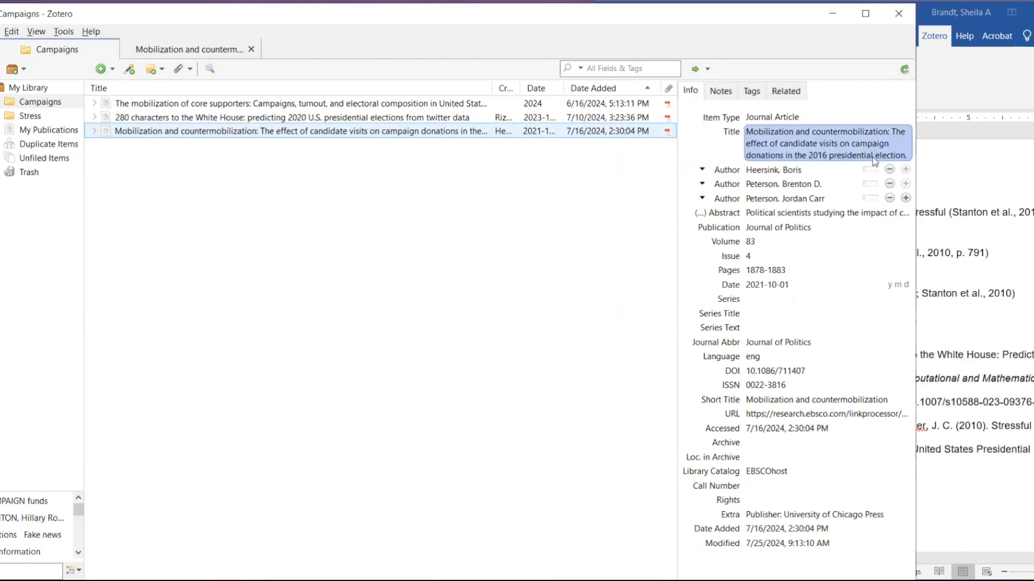
click(942, 161)
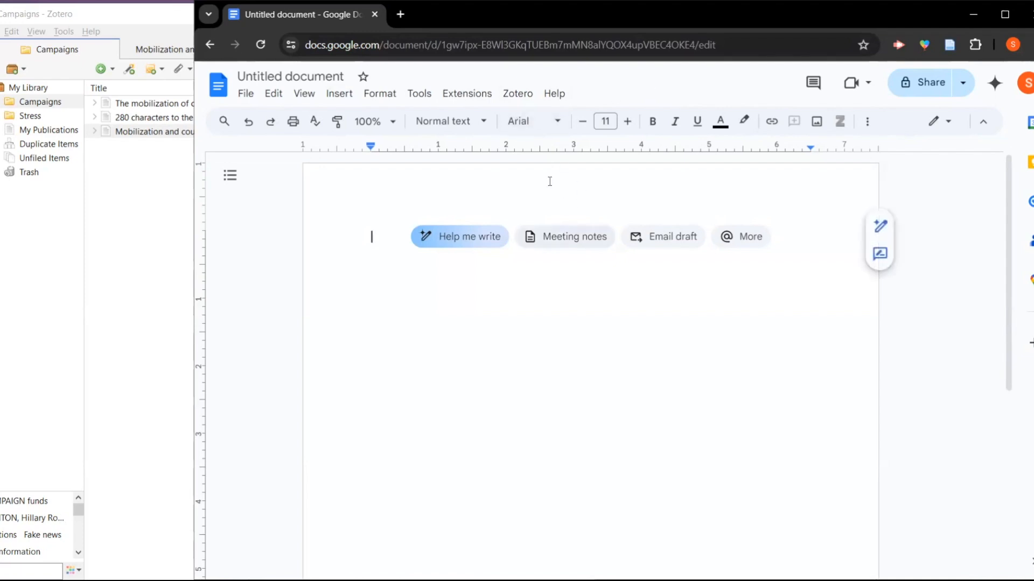
- Look over the Zotero commands available in the untitled Google Docs document, including the one for adding or editing a citation
click(518, 95)
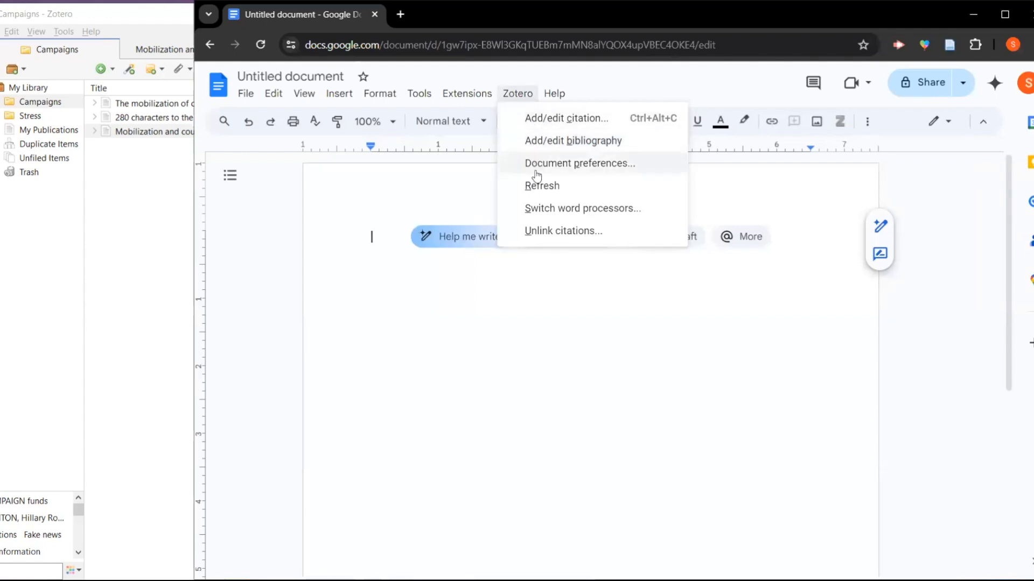
click(666, 71)
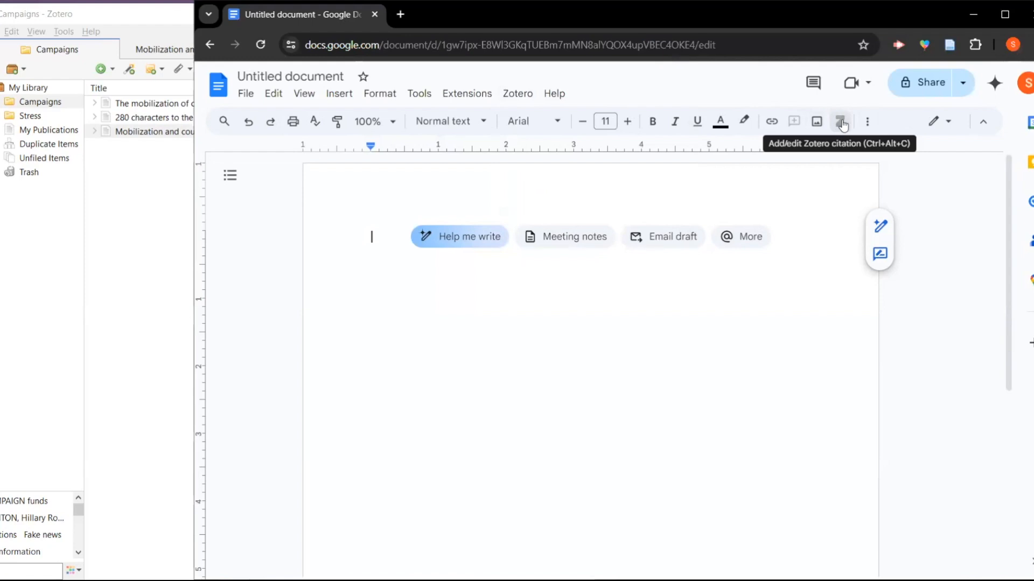
click(840, 123)
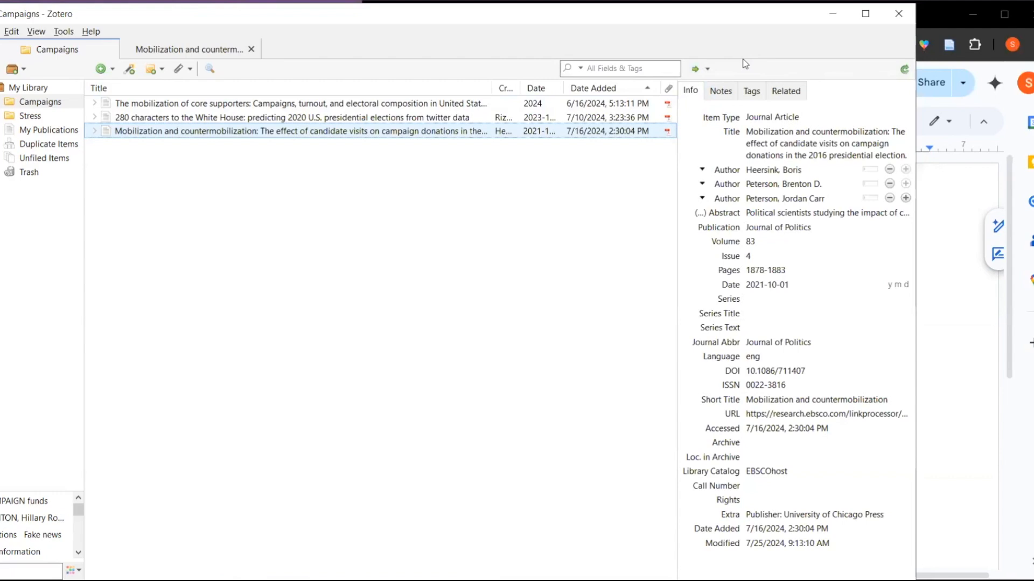